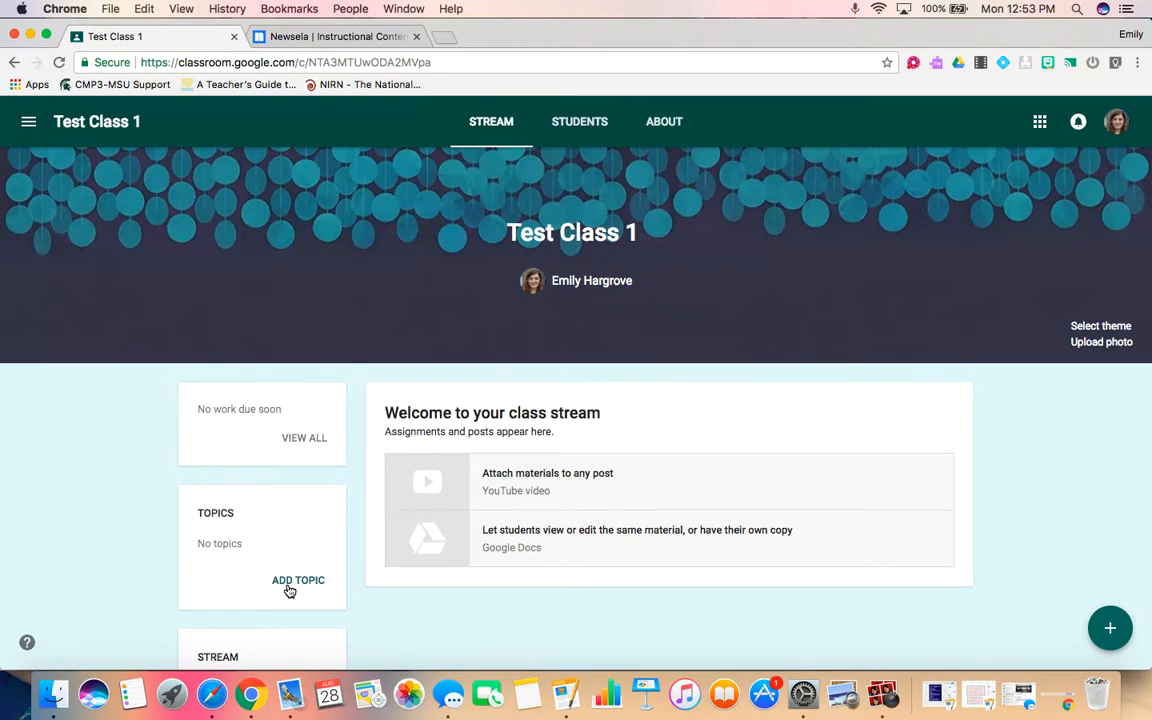
# Add a class topic named News.
pyautogui.click(289, 590)
pyautogui.write('N')
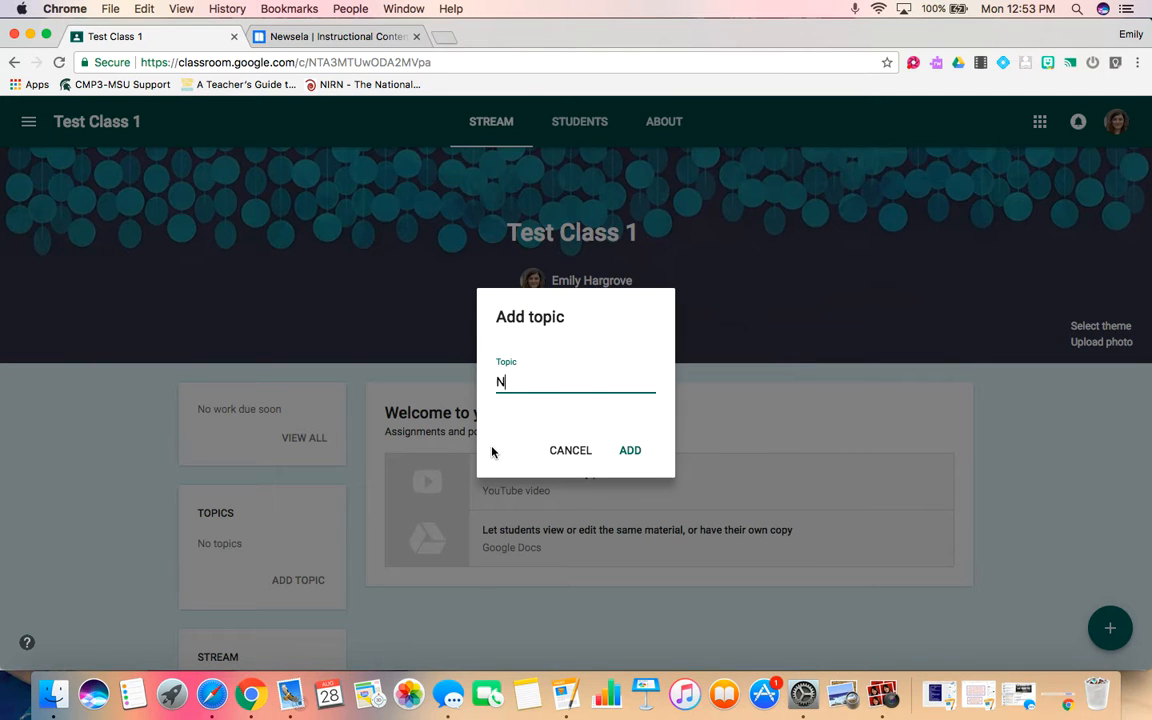
pyautogui.write('ews')
pyautogui.click(632, 455)
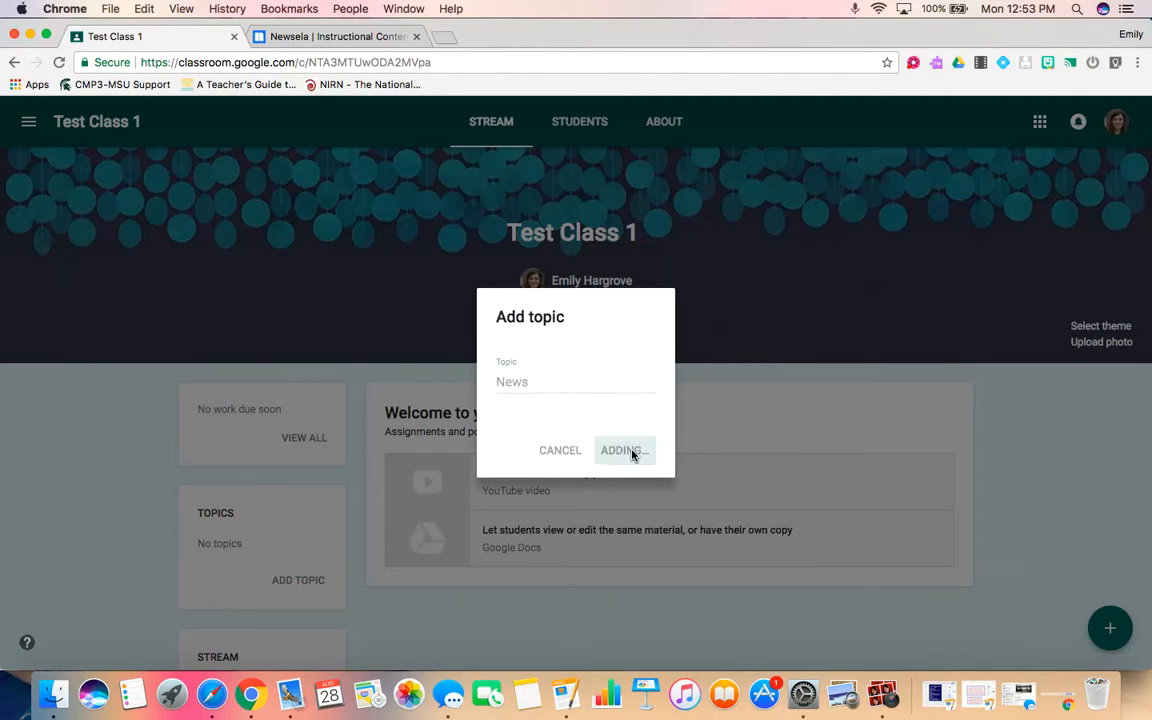
# Add a second class topic named Other stuff.
pyautogui.click(281, 587)
pyautogui.write('Other st')
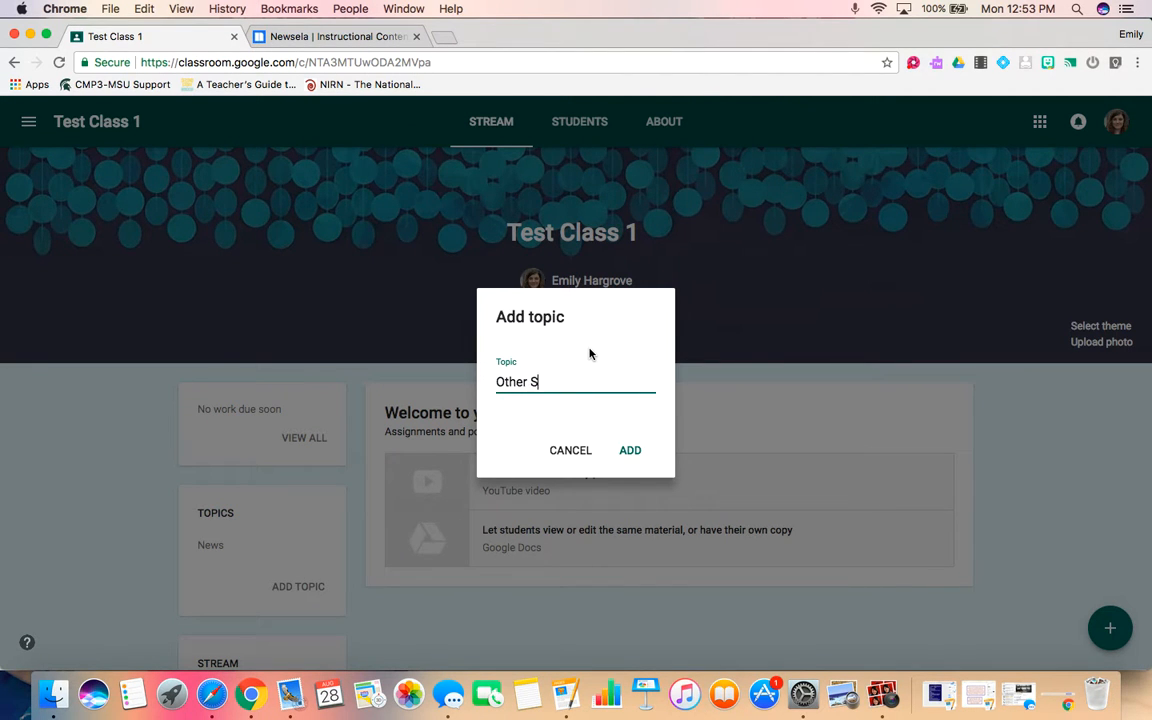
pyautogui.write('uff')
pyautogui.click(633, 453)
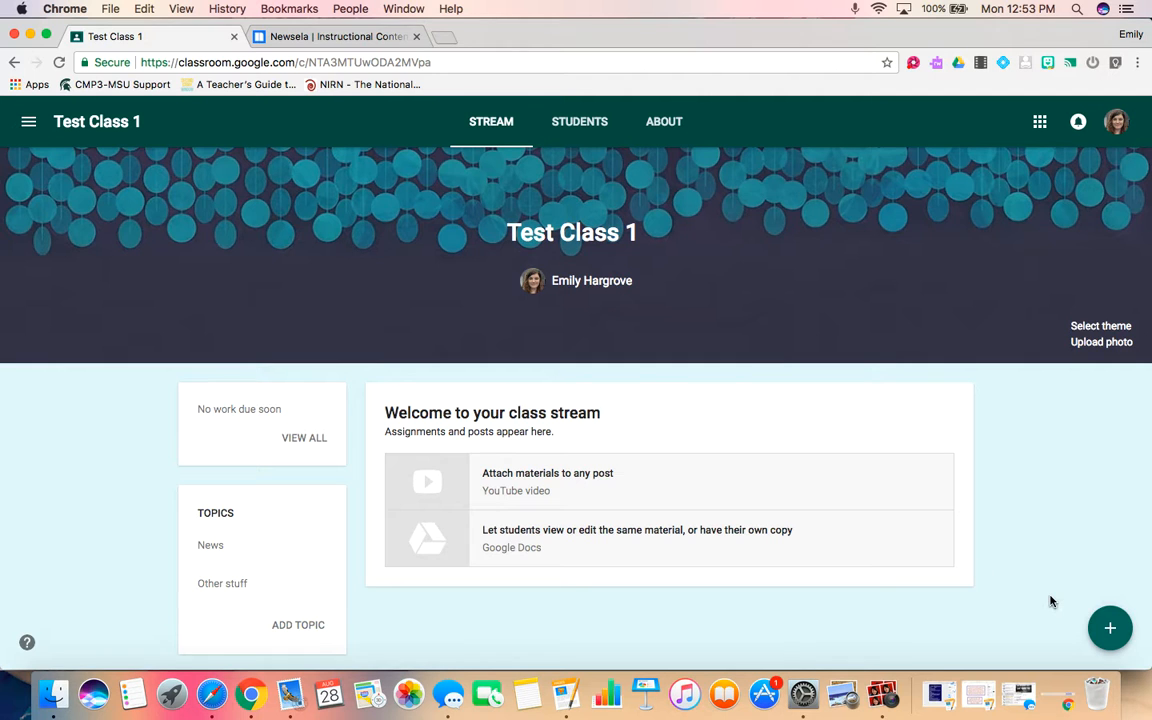
# Create an announcement for Test Class 1 and all students reading "How was your weekend? Tell me about it.".
pyautogui.moveTo(1106, 645)
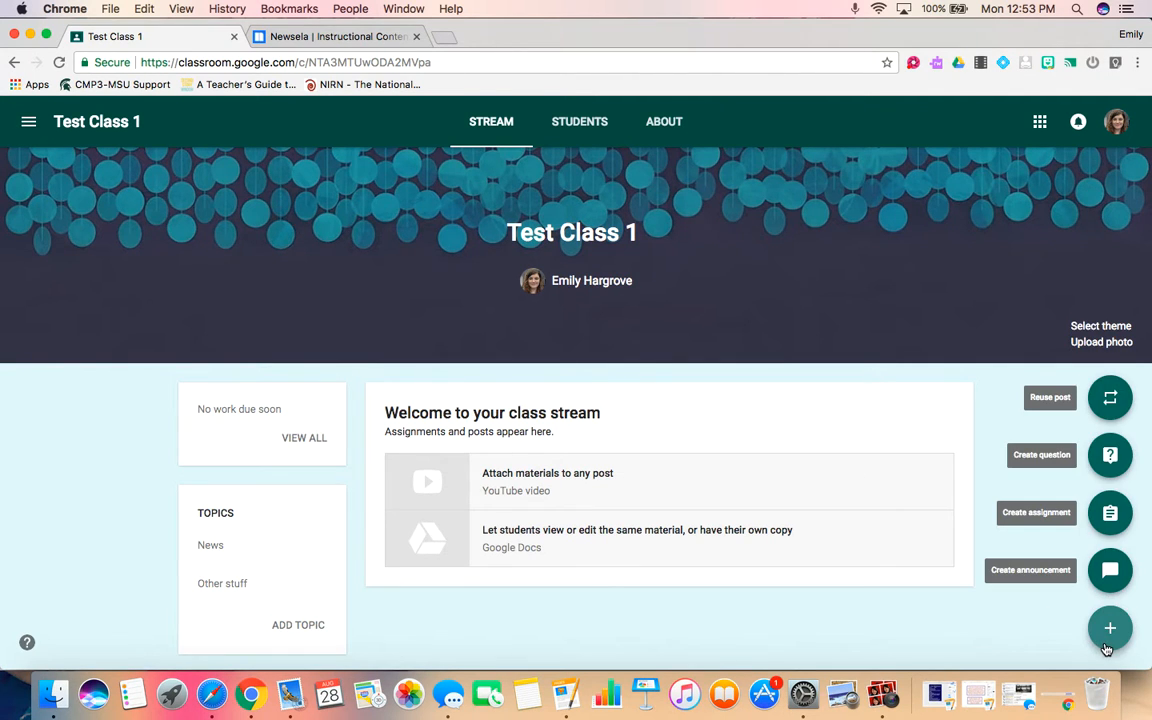
pyautogui.click(1100, 576)
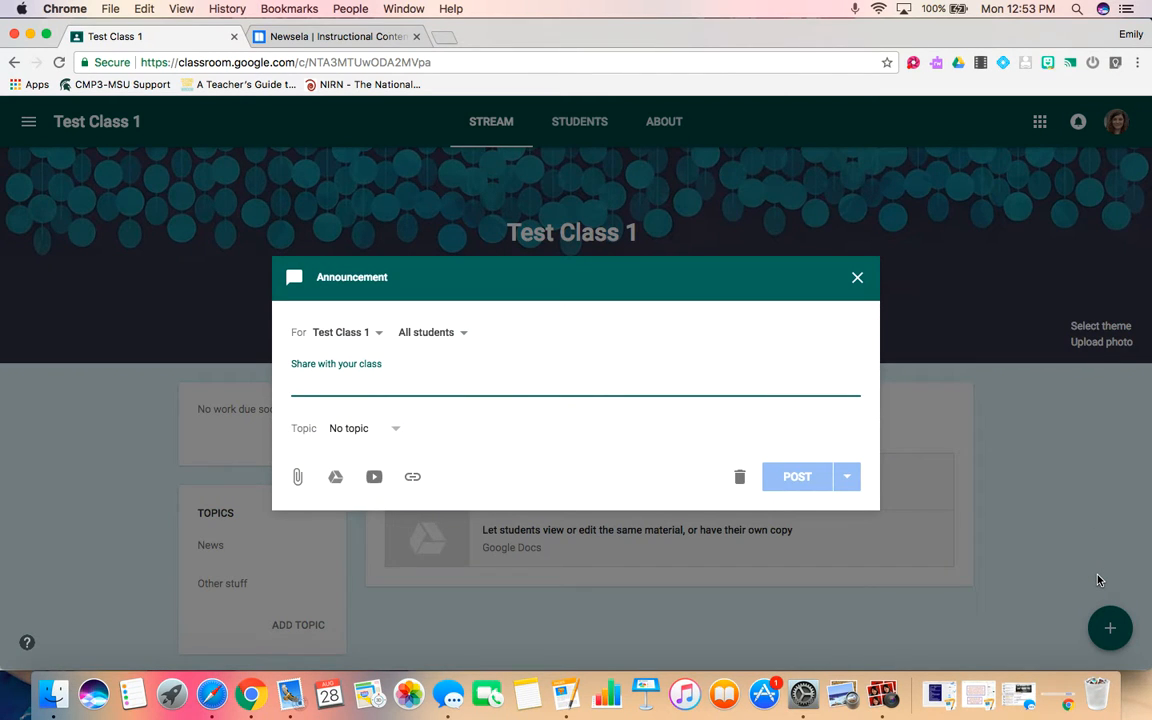
pyautogui.click(381, 335)
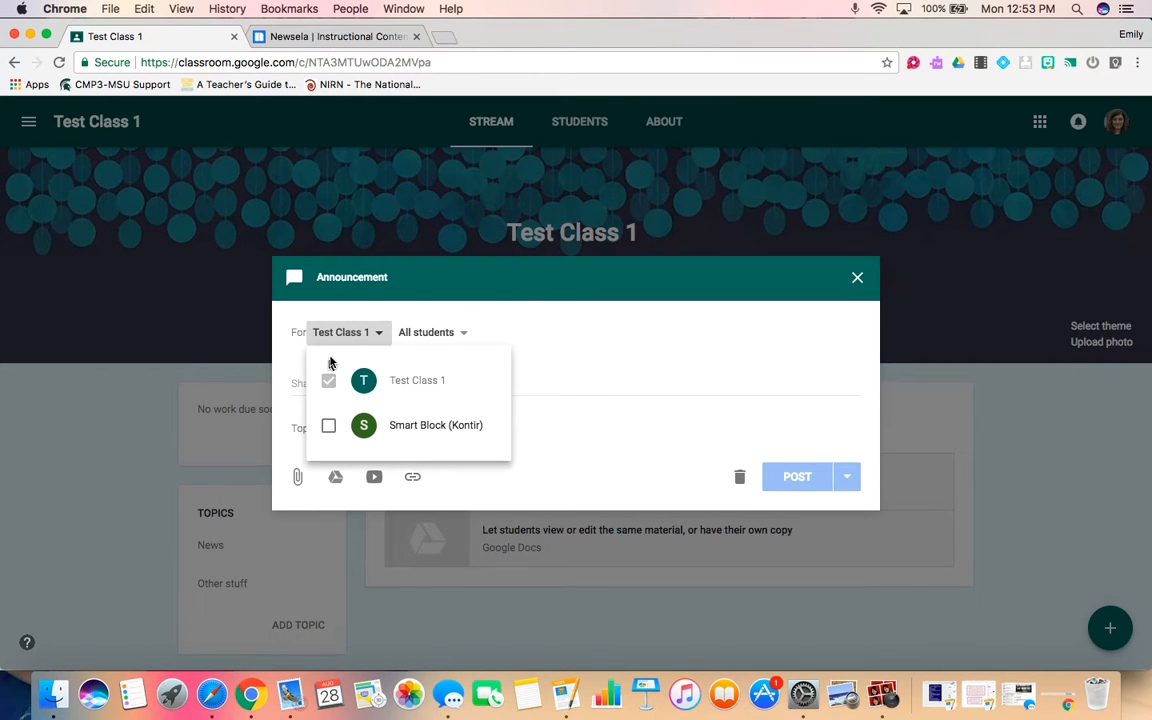
pyautogui.click(523, 300)
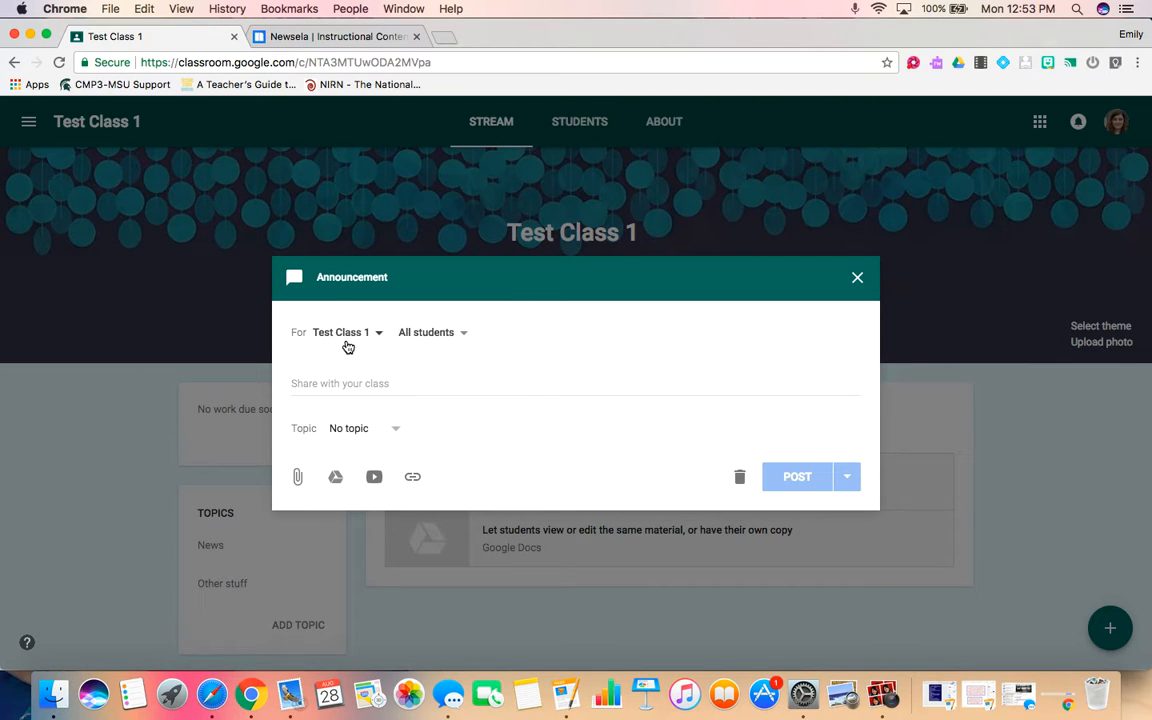
pyautogui.click(462, 333)
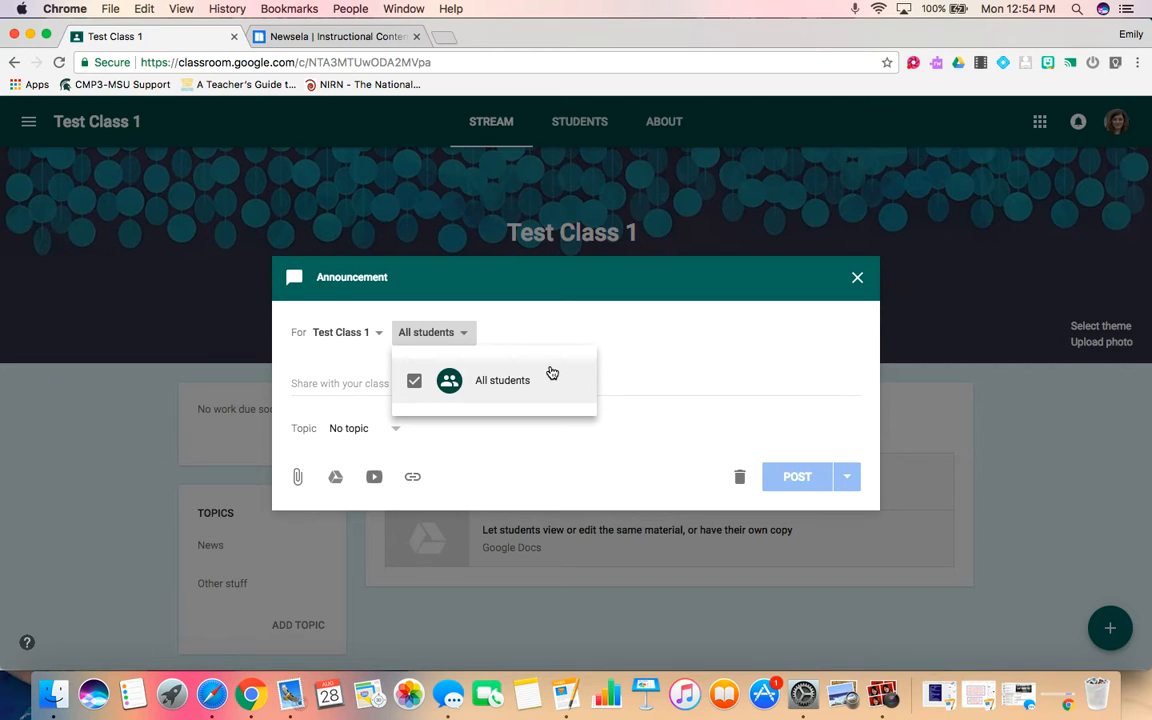
pyautogui.click(615, 330)
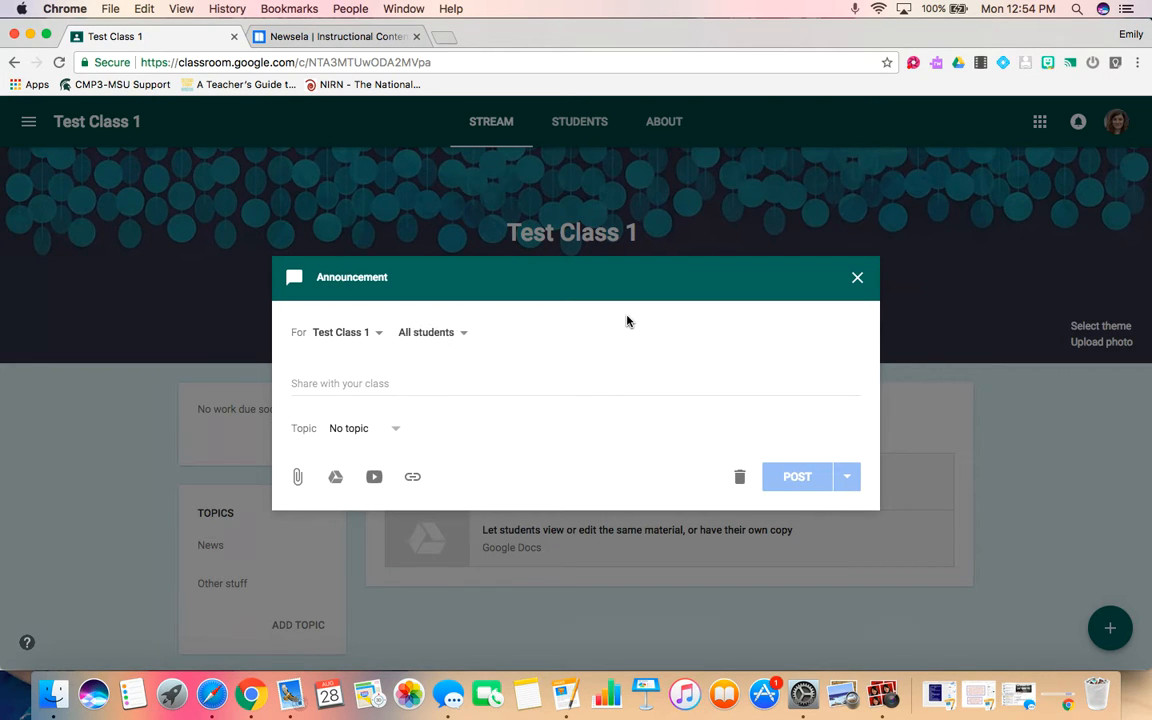
pyautogui.click(431, 383)
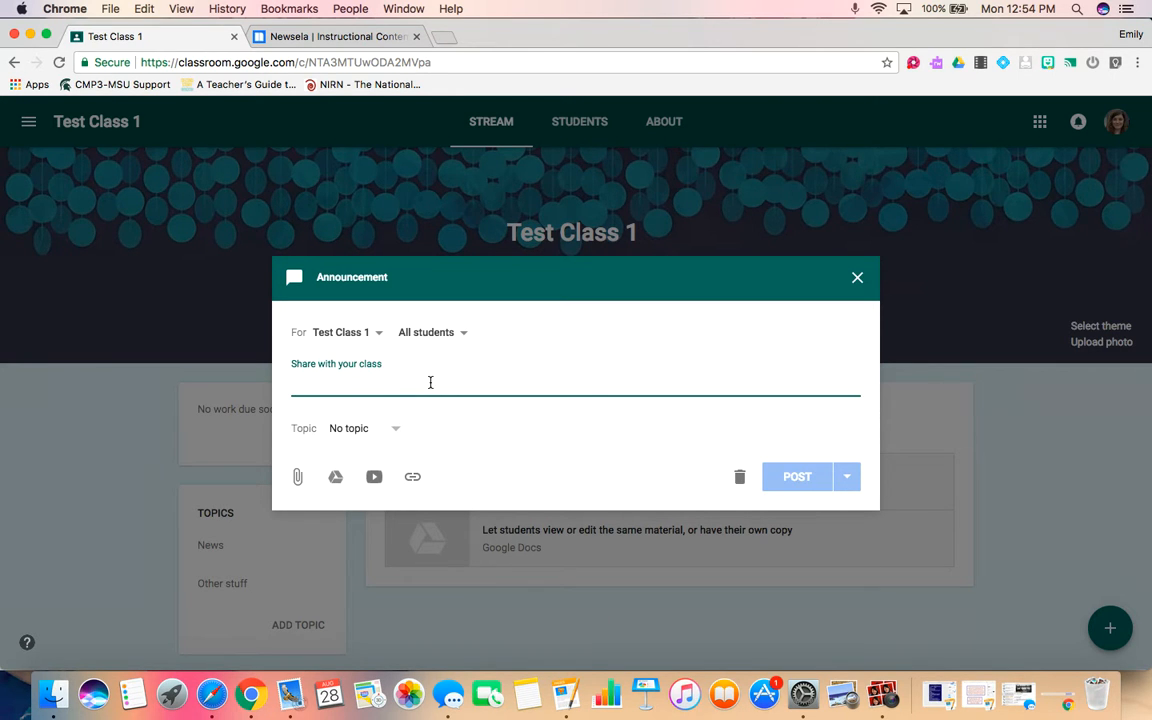
pyautogui.write('How was your week')
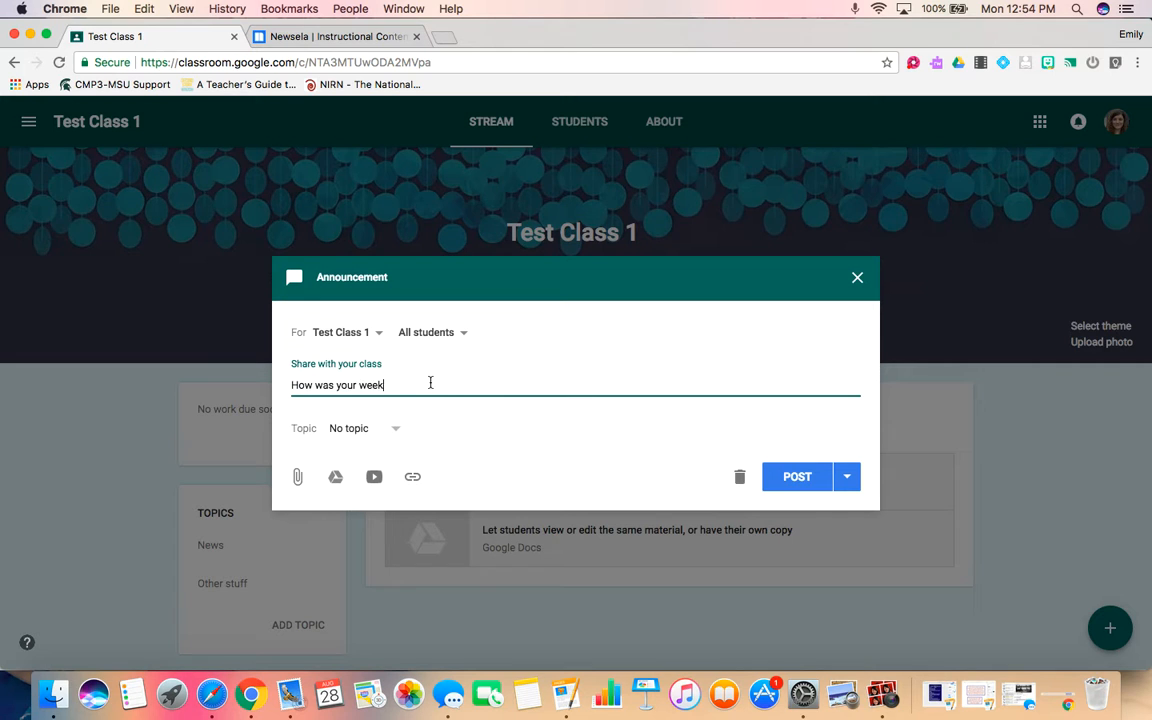
pyautogui.write('end?  Tell me about it.')
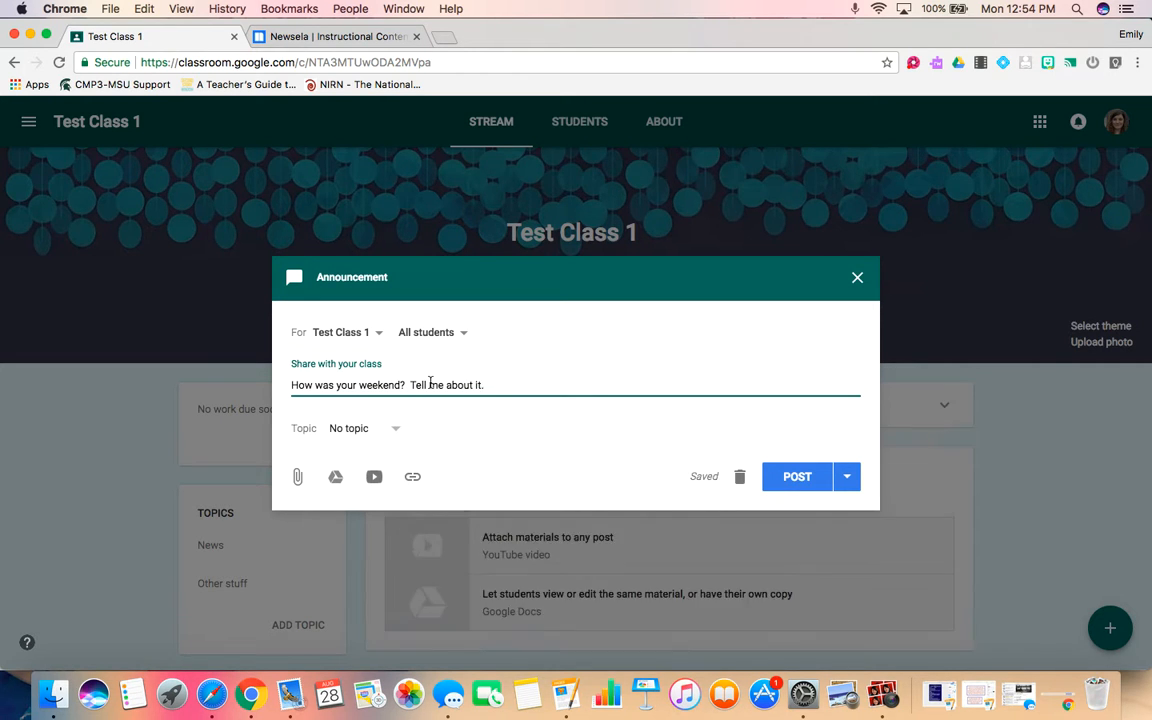
# Assign the announcement to the Other stuff topic and save it as a draft.
pyautogui.click(391, 430)
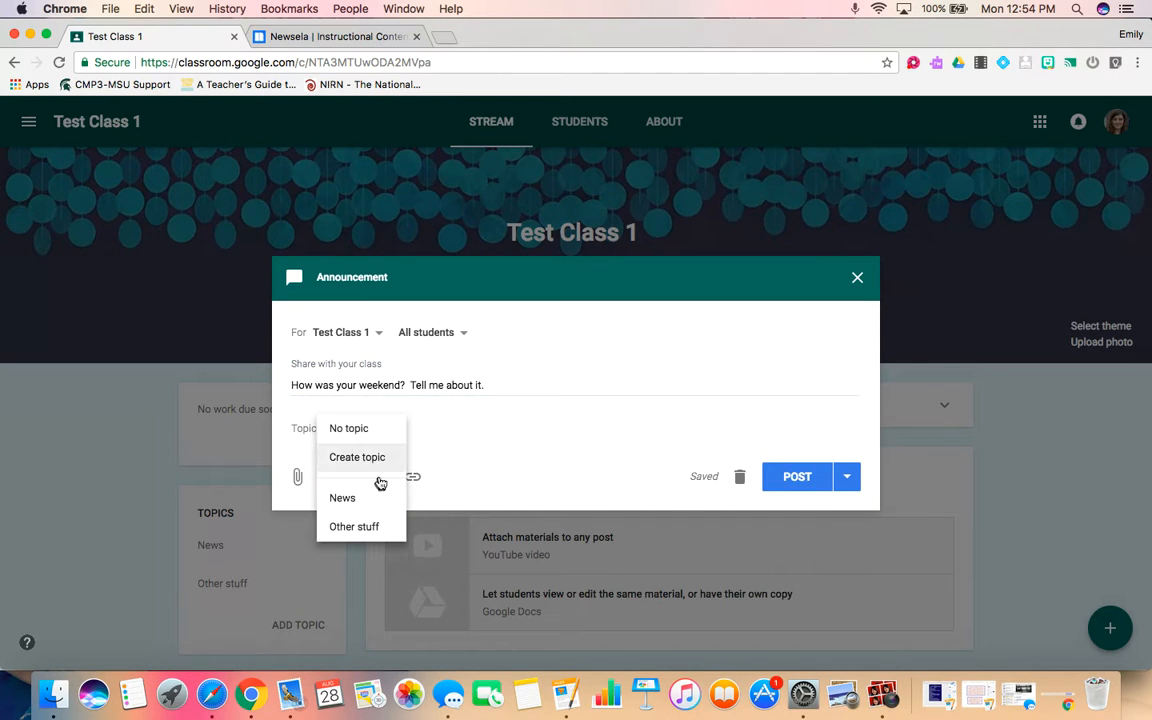
pyautogui.click(370, 528)
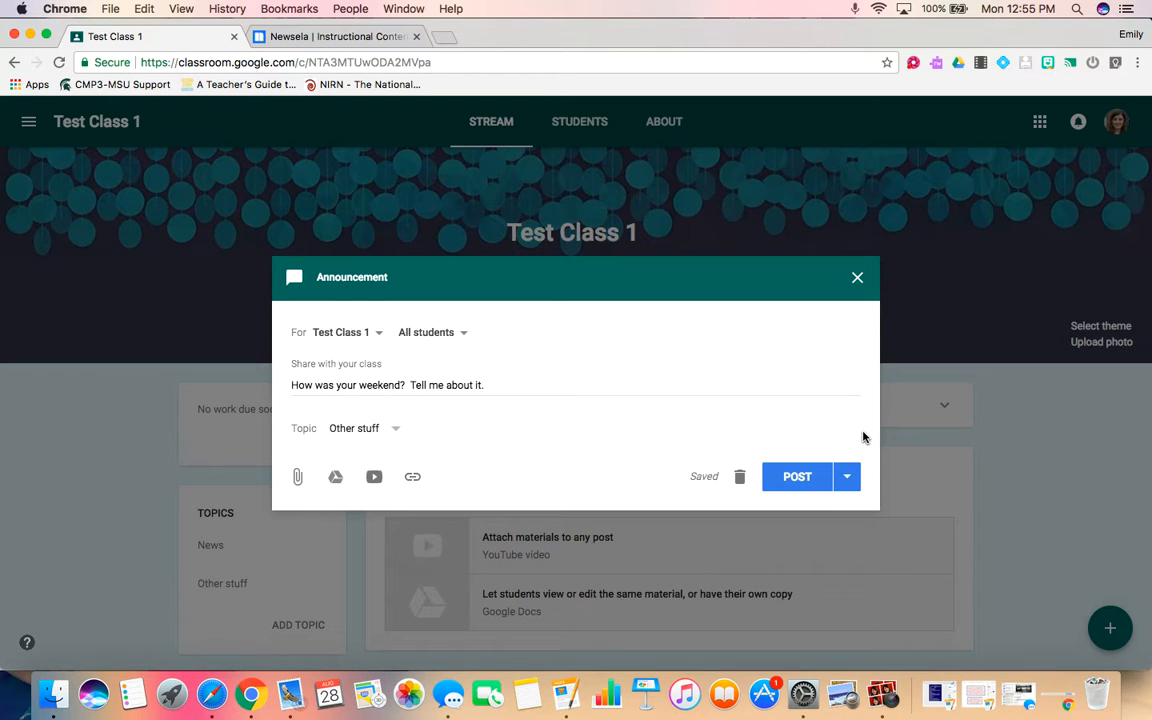
pyautogui.click(848, 477)
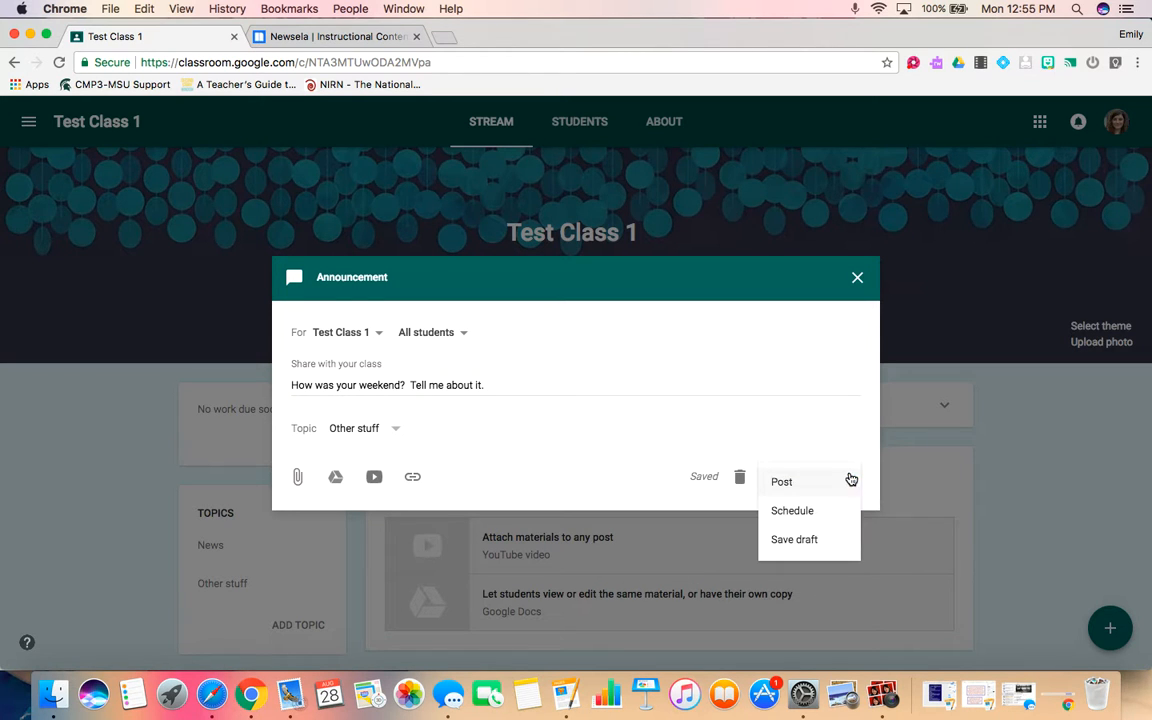
pyautogui.click(822, 542)
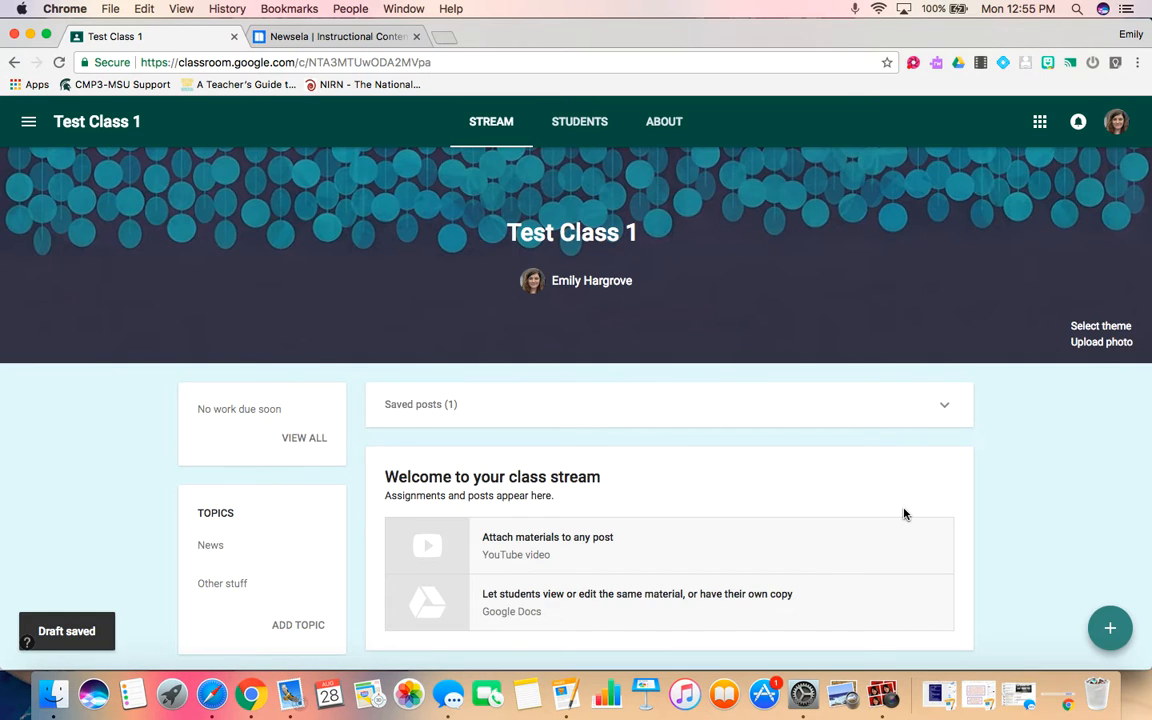
# Expand the saved posts and reopen the draft announcement.
pyautogui.scroll(-1, 903, 514)
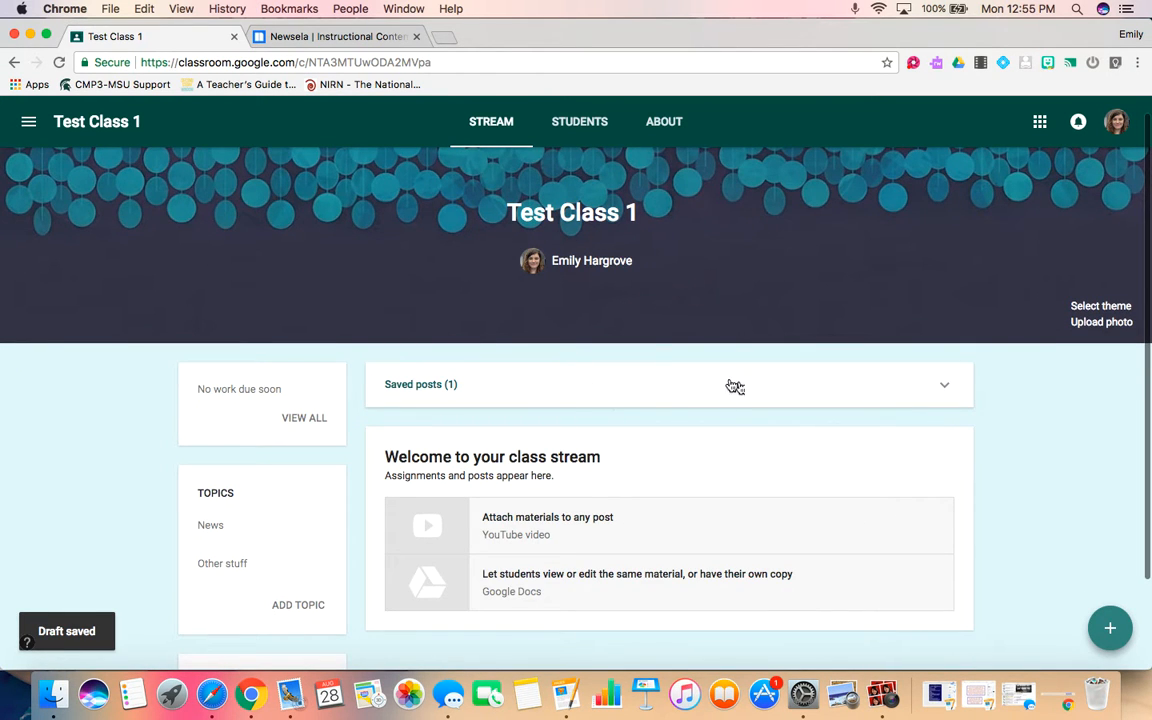
pyautogui.click(940, 388)
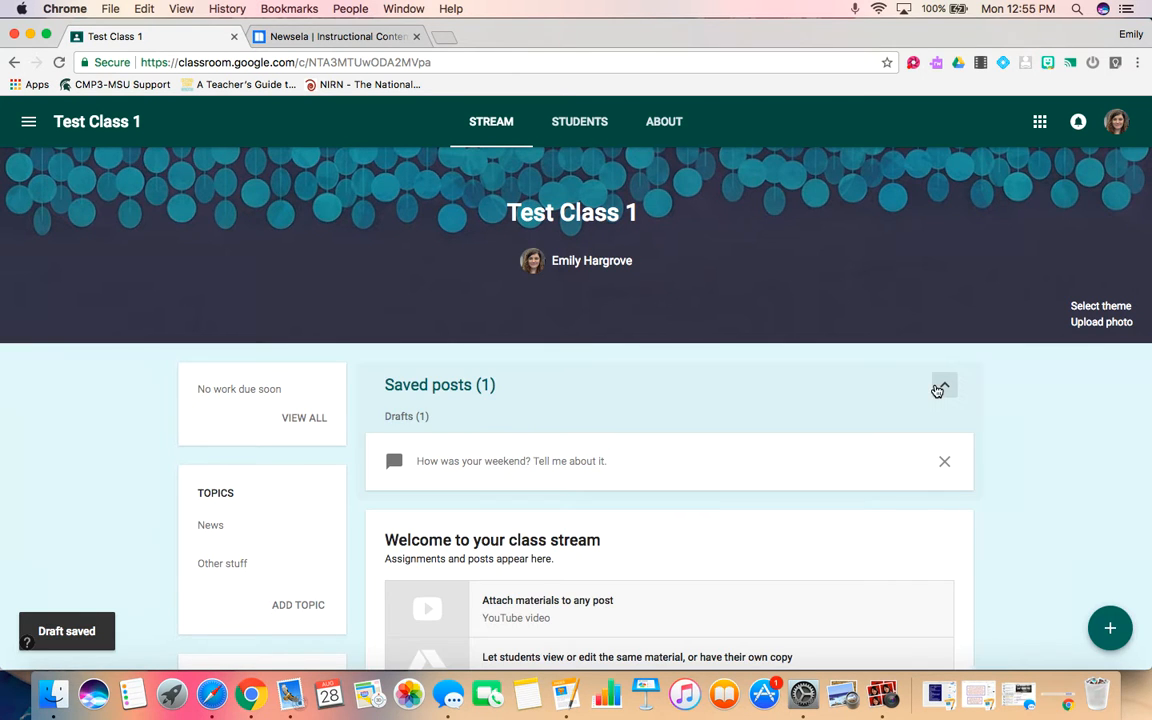
pyautogui.click(488, 467)
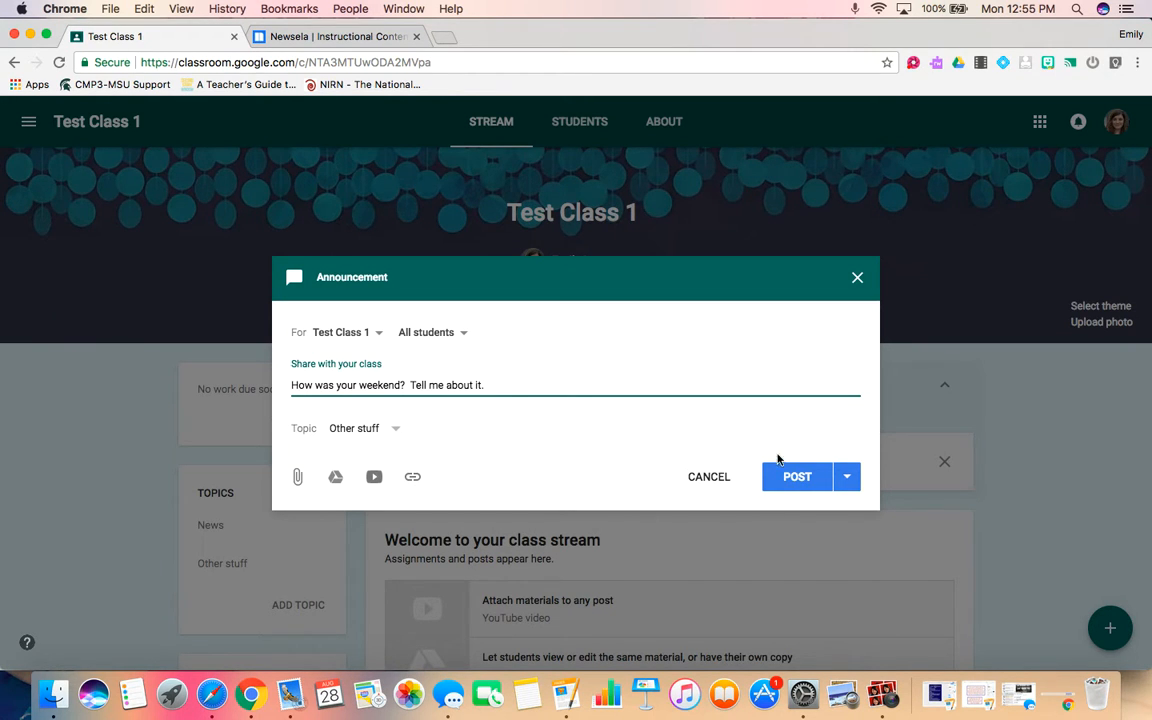
pyautogui.click(849, 477)
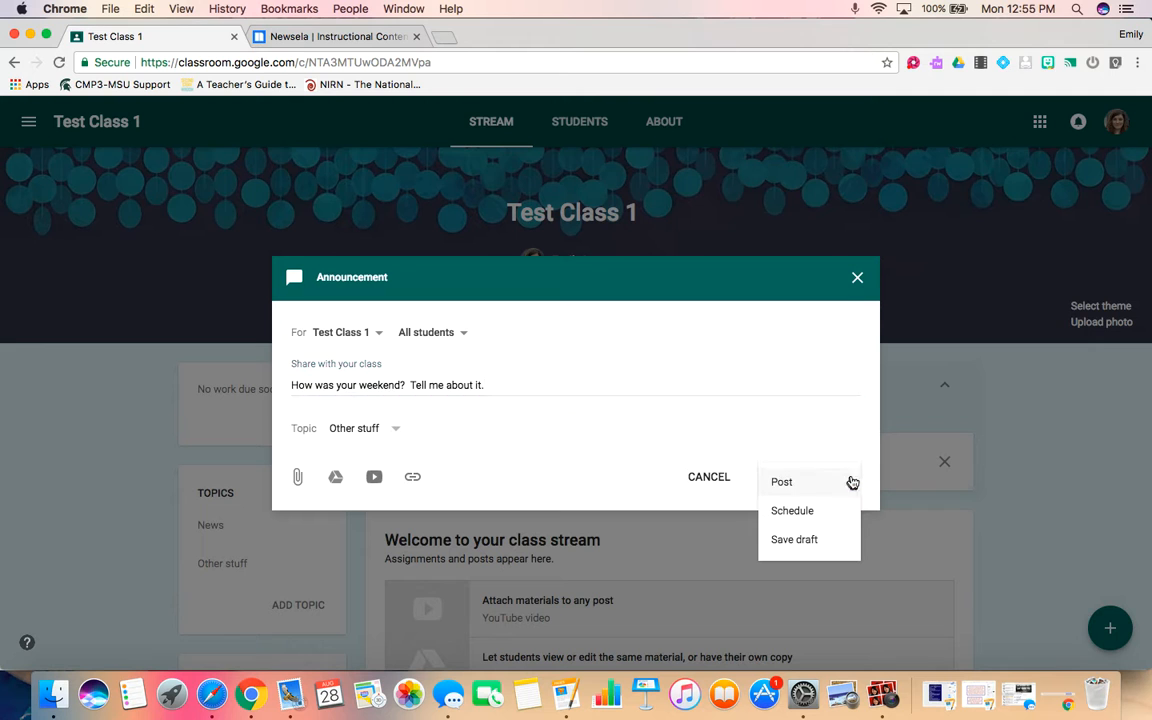
pyautogui.click(792, 511)
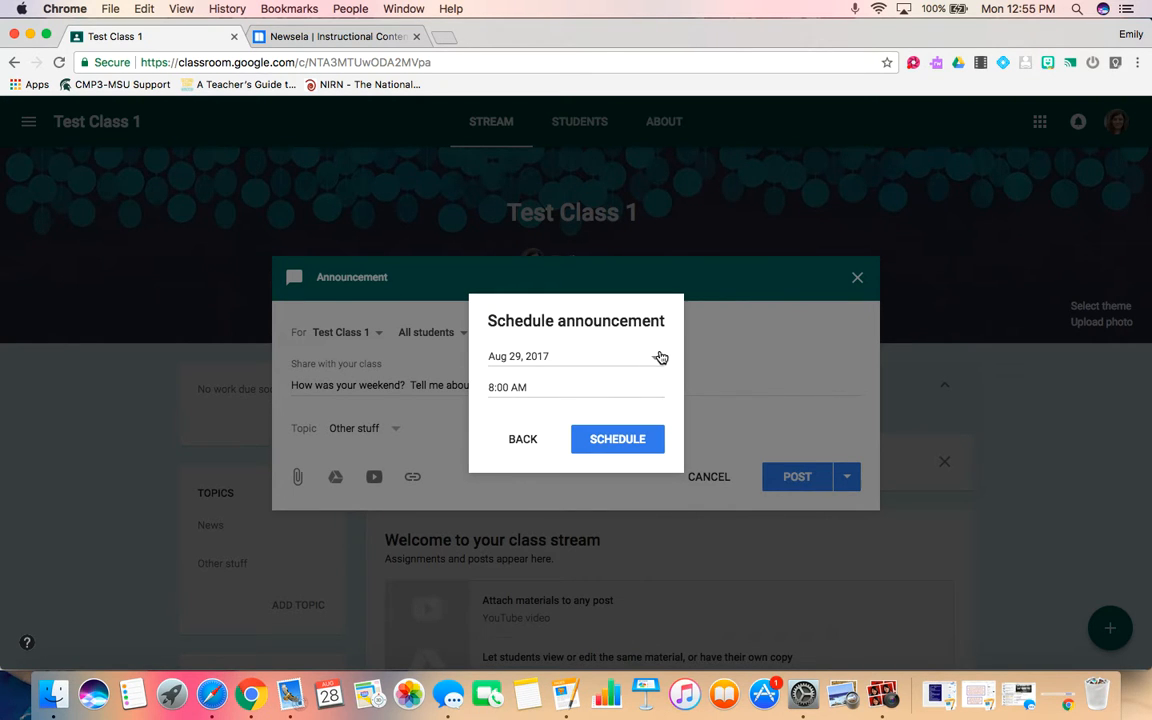
pyautogui.click(658, 358)
pyautogui.click(644, 310)
pyautogui.click(533, 392)
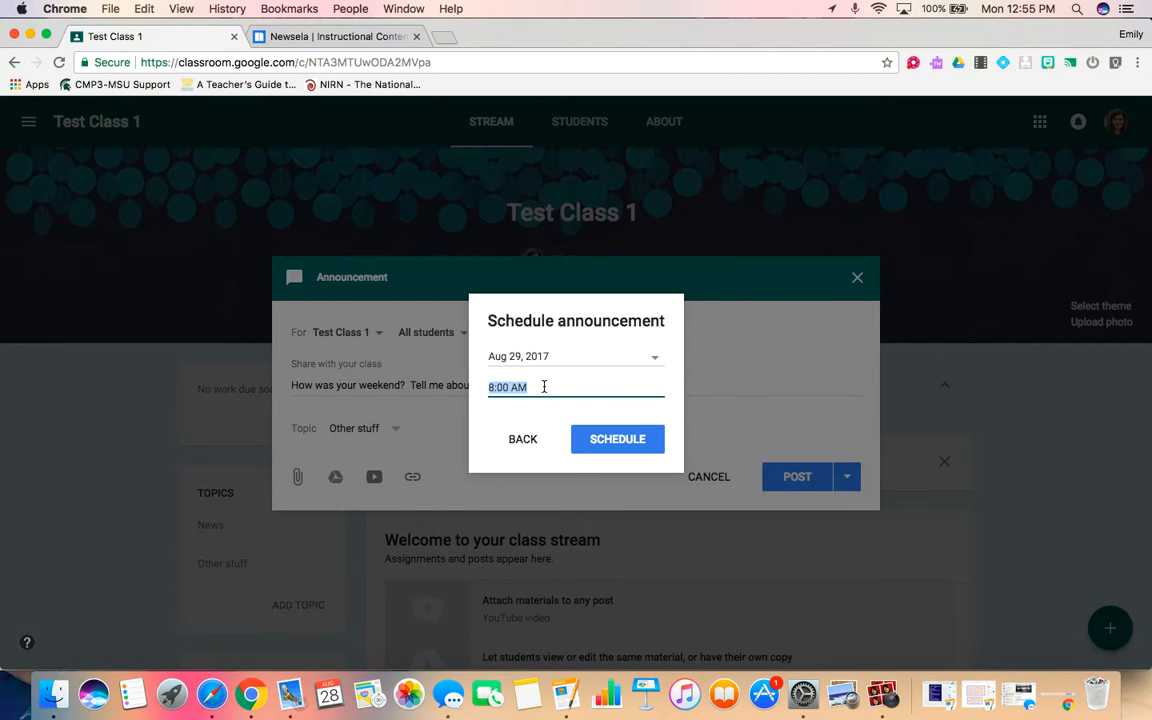
pyautogui.click(523, 440)
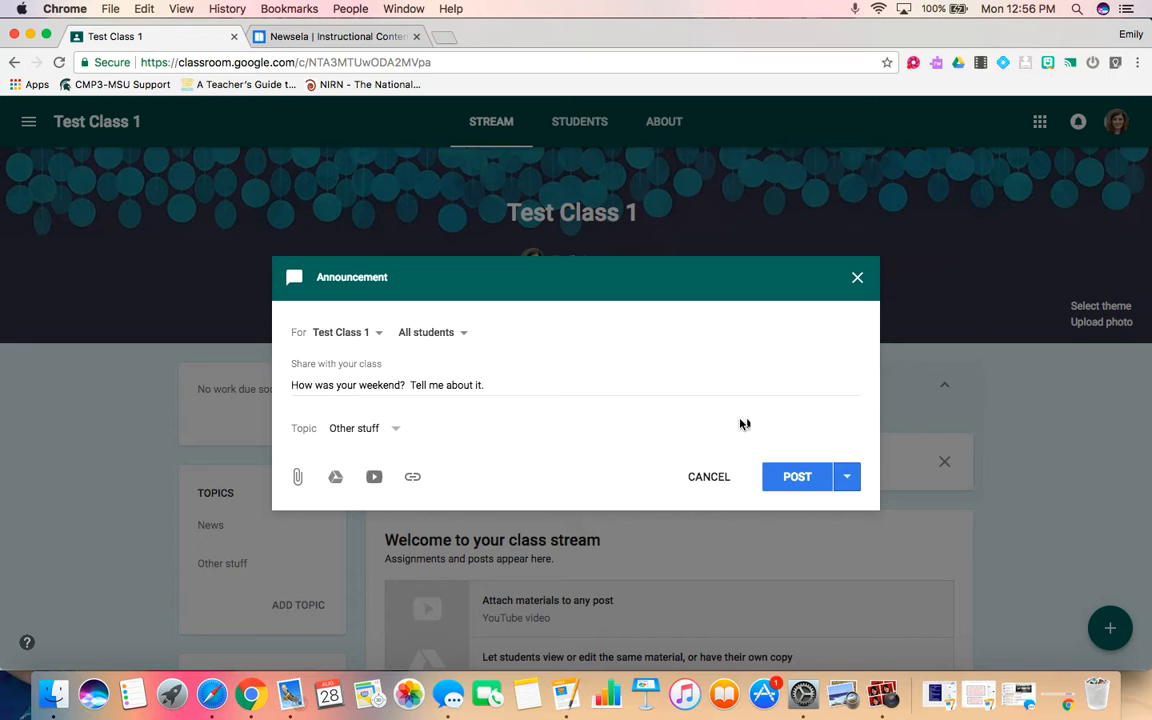
# Post the announcement to the class stream and confirm posting.
pyautogui.click(797, 477)
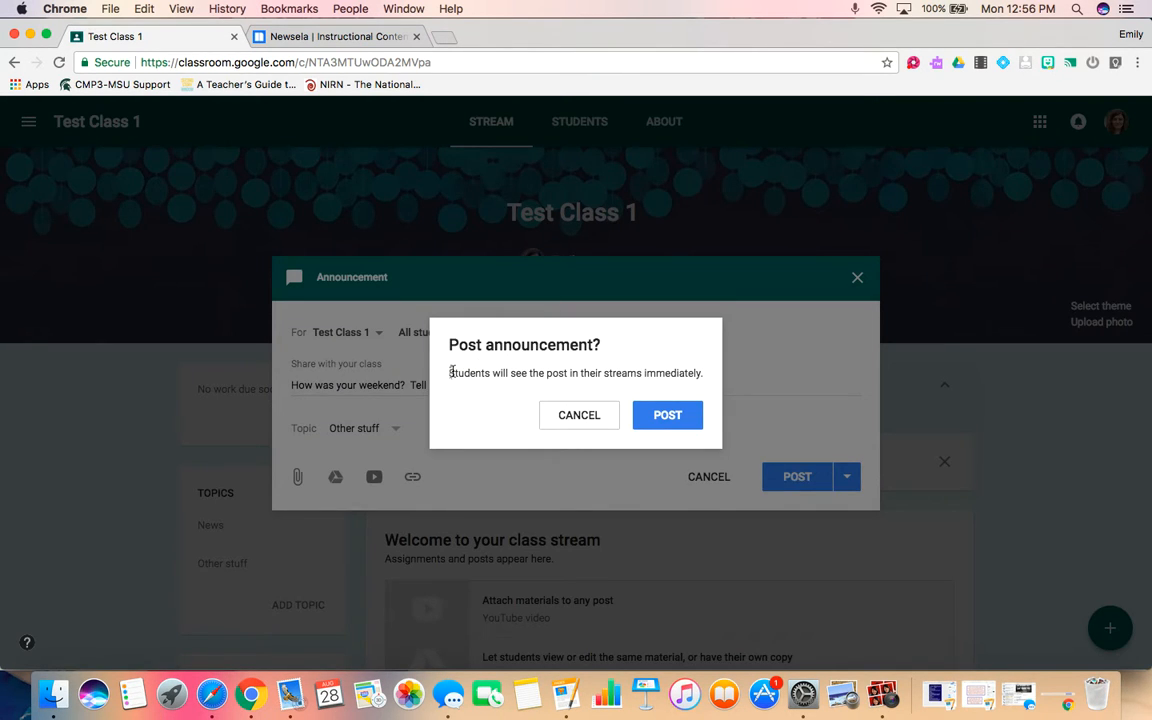
pyautogui.click(661, 414)
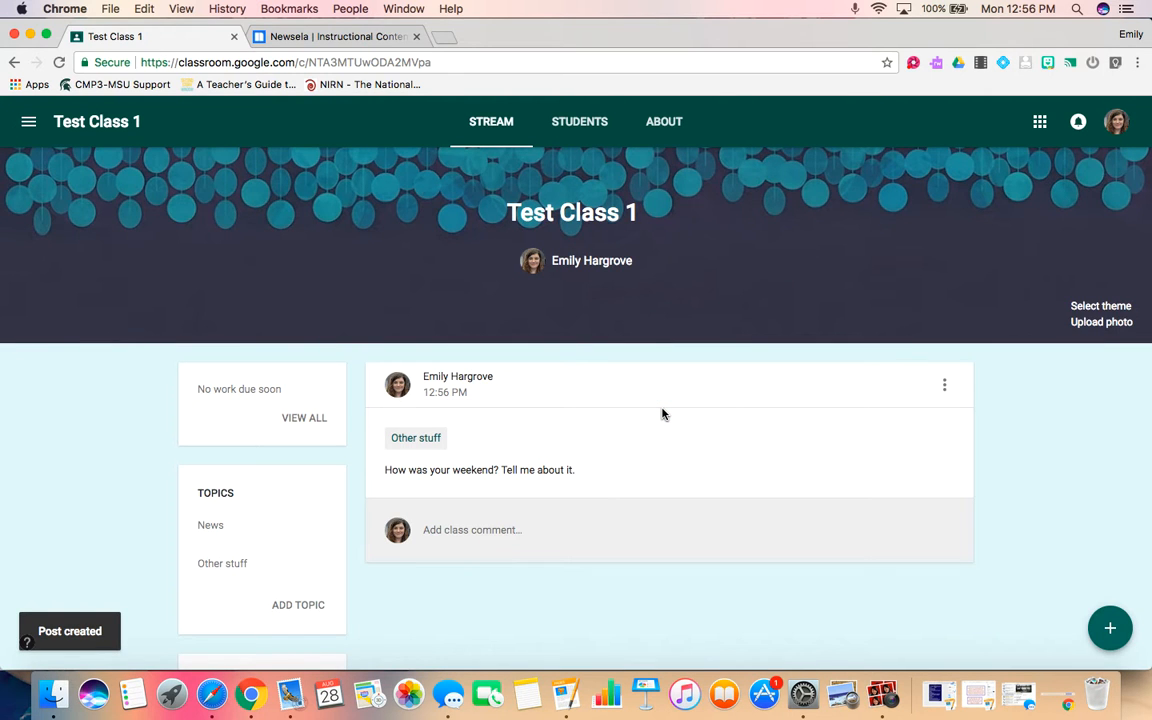
# Create a new assignment titled Newsela.
pyautogui.scroll(-2, 662, 412)
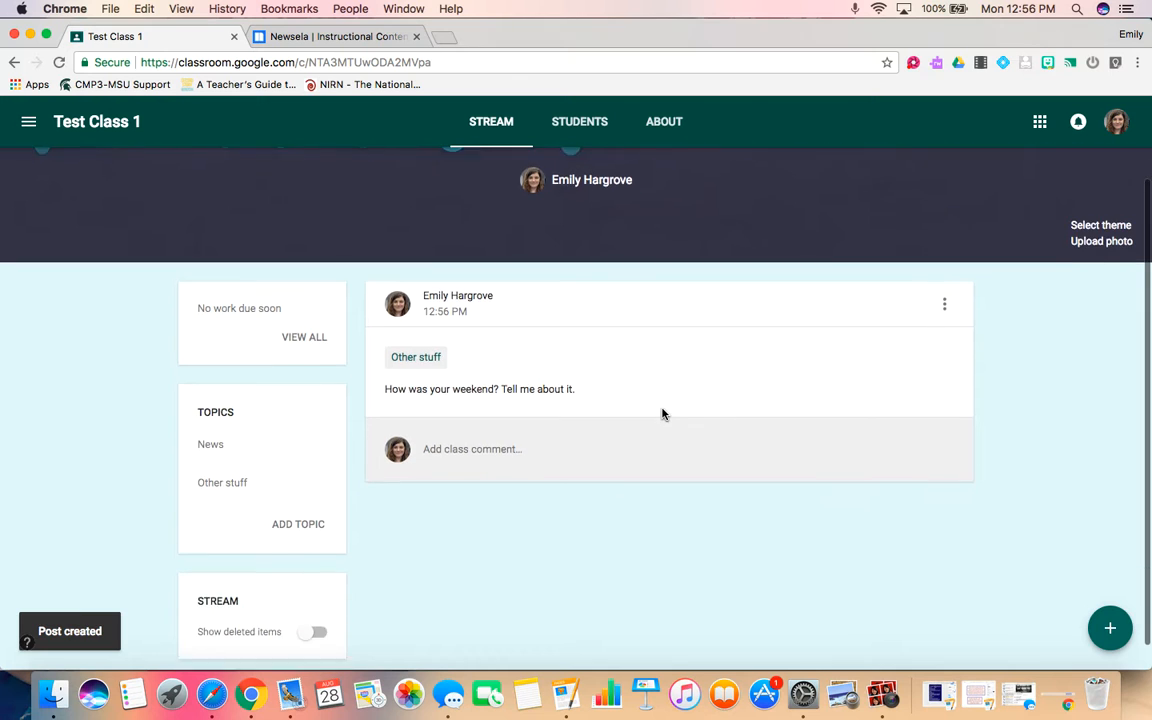
pyautogui.moveTo(1110, 628)
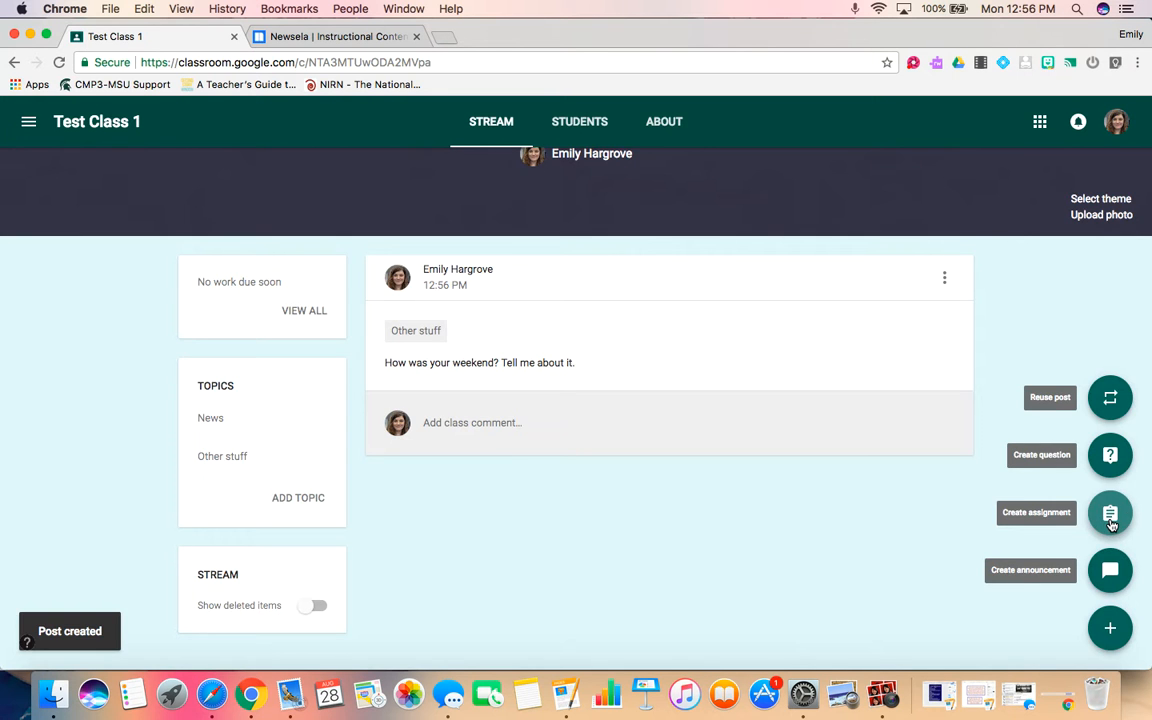
pyautogui.click(1110, 516)
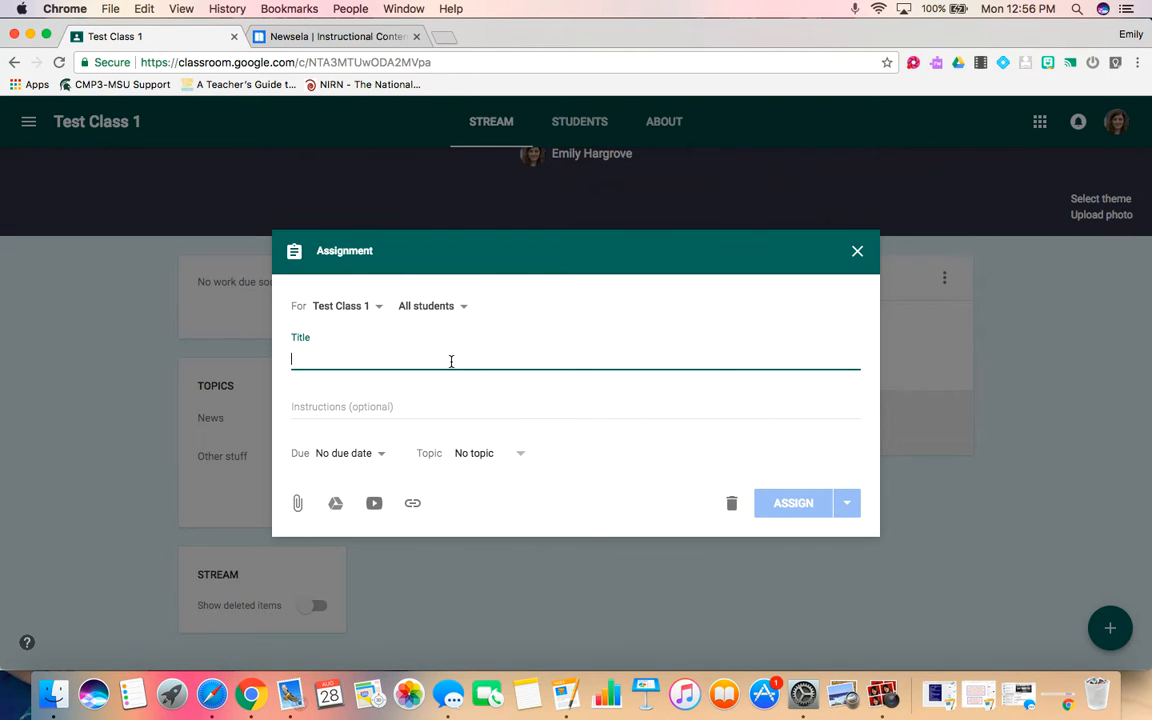
pyautogui.write('Newsela')
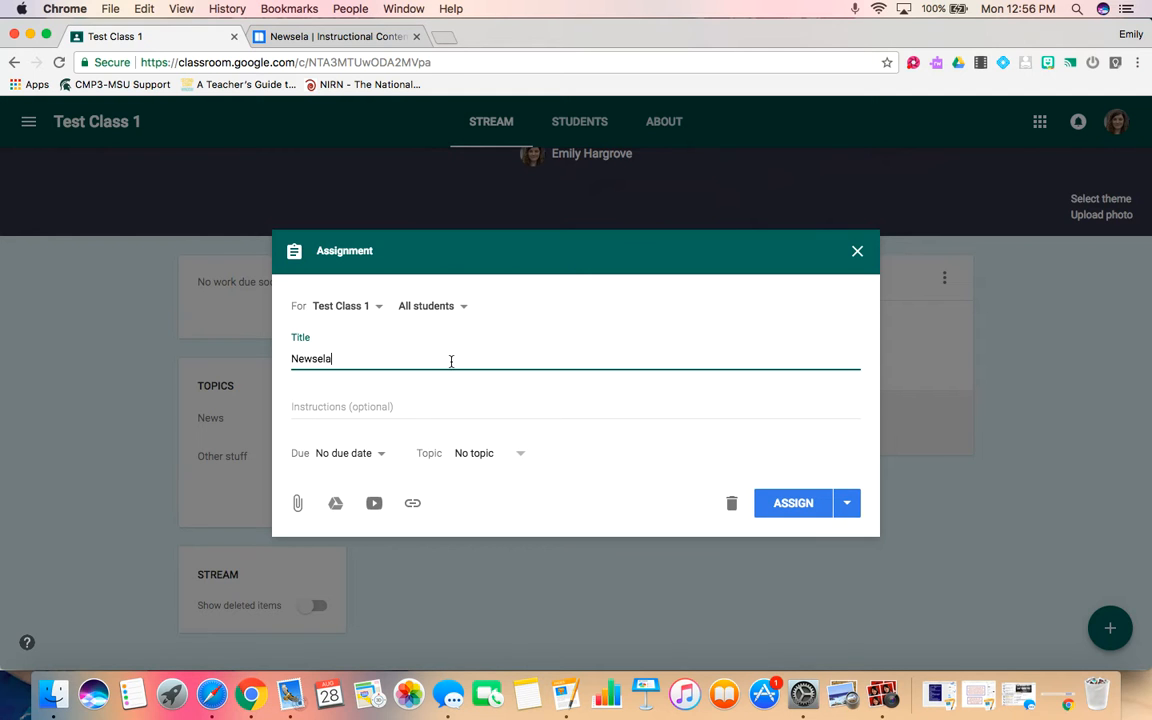
# Enter the assignment instructions "Read this article. Then jot some sketchnotes on it.".
pyautogui.click(436, 416)
pyautogui.write('Rea')
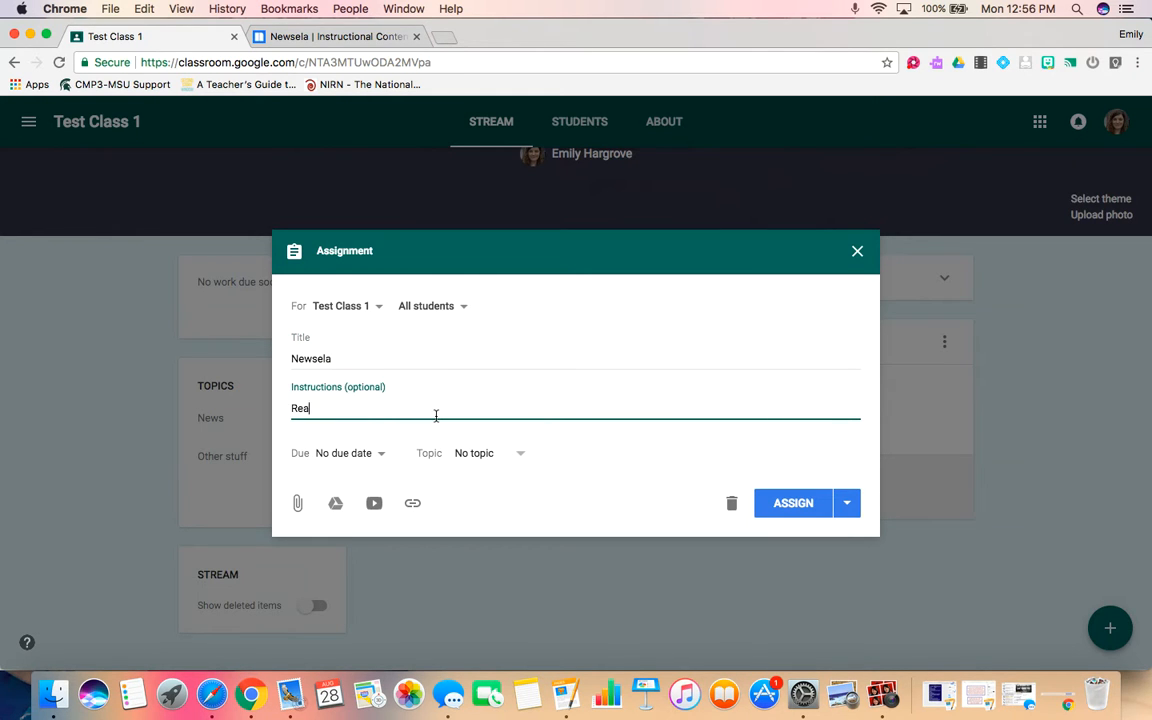
pyautogui.write('d this article.  Then jot some sketch')
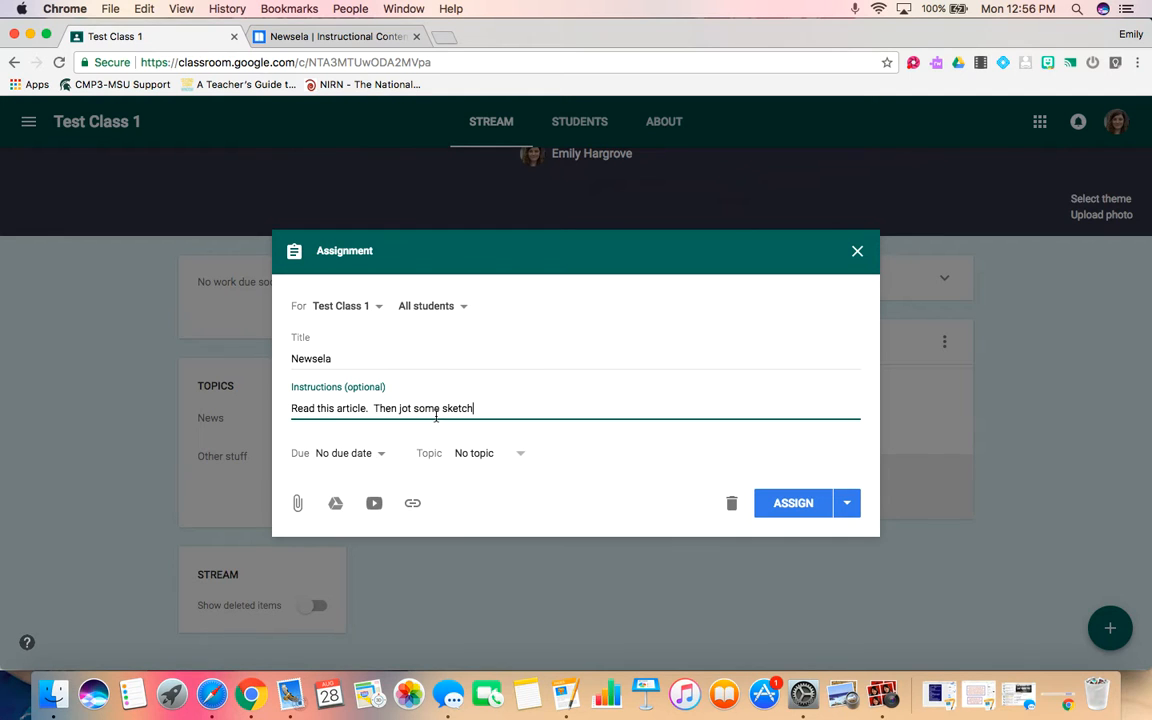
pyautogui.write('notes on it.')
# Set the assignment's due date to tomorrow.
pyautogui.click(362, 458)
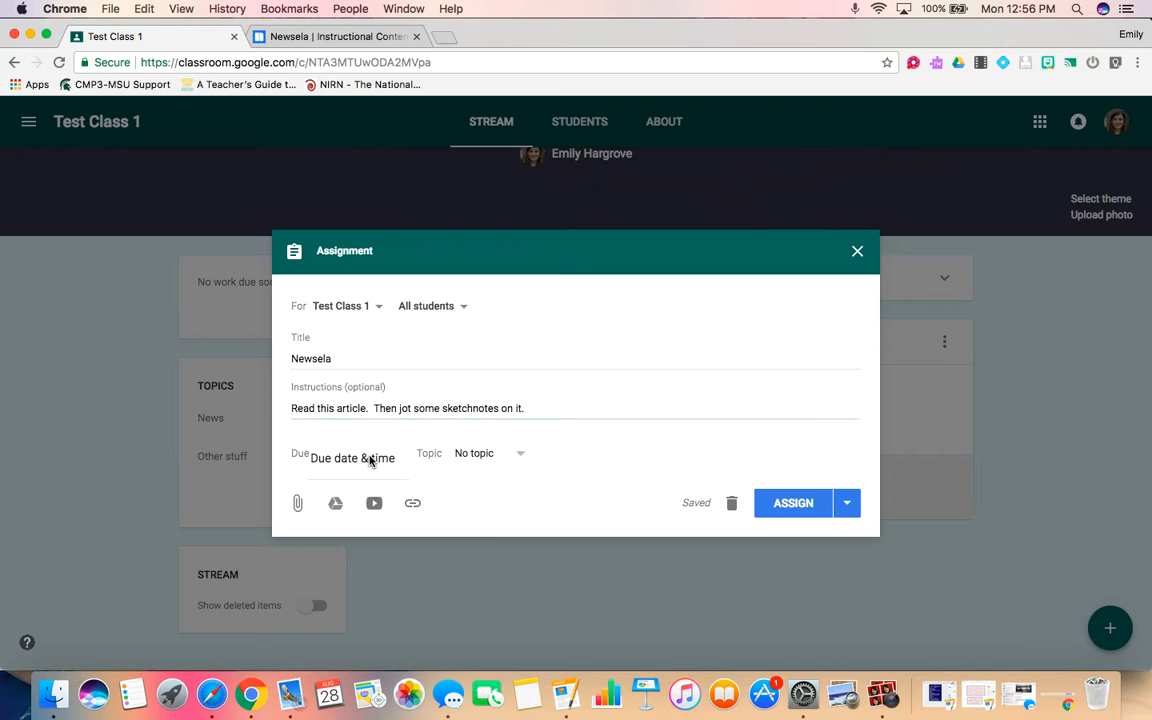
pyautogui.click(471, 507)
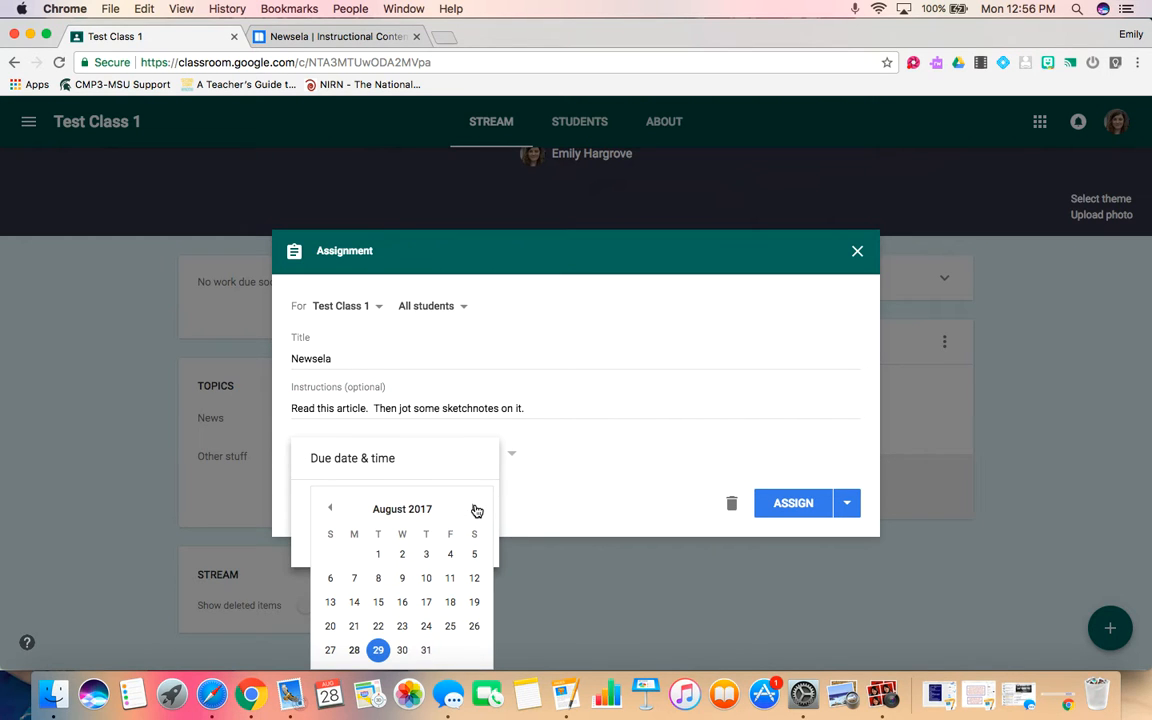
pyautogui.click(525, 347)
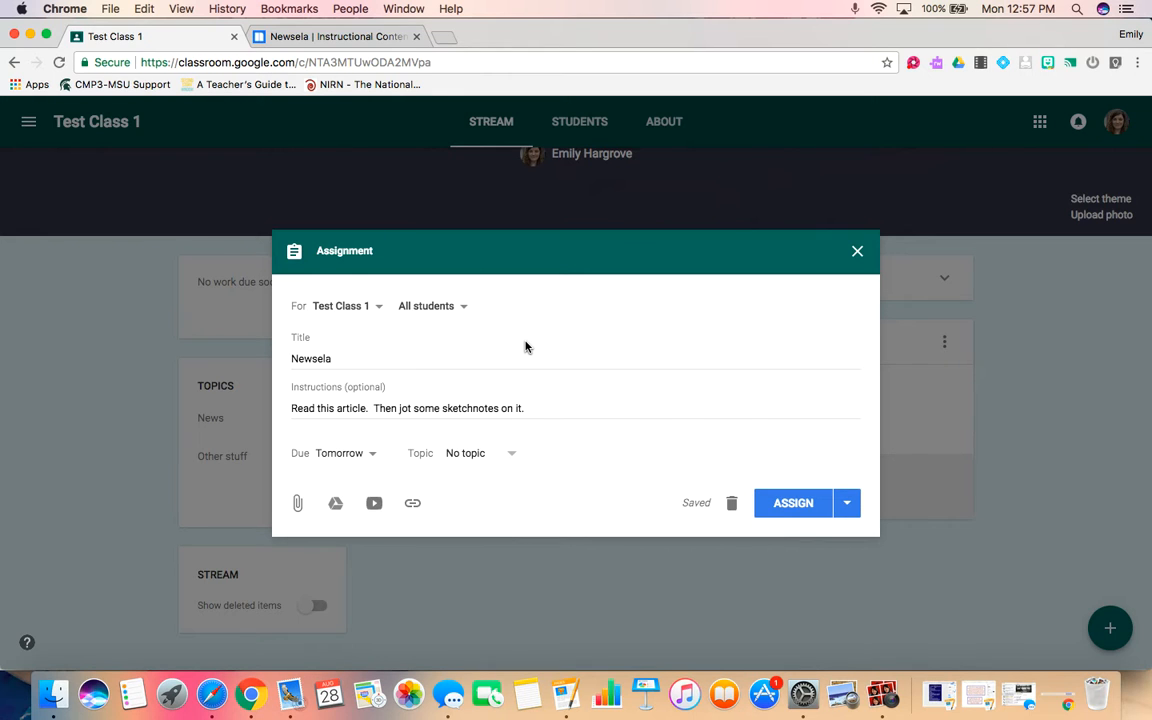
# Remove the assignment's due date and file the assignment under the News topic.
pyautogui.click(348, 453)
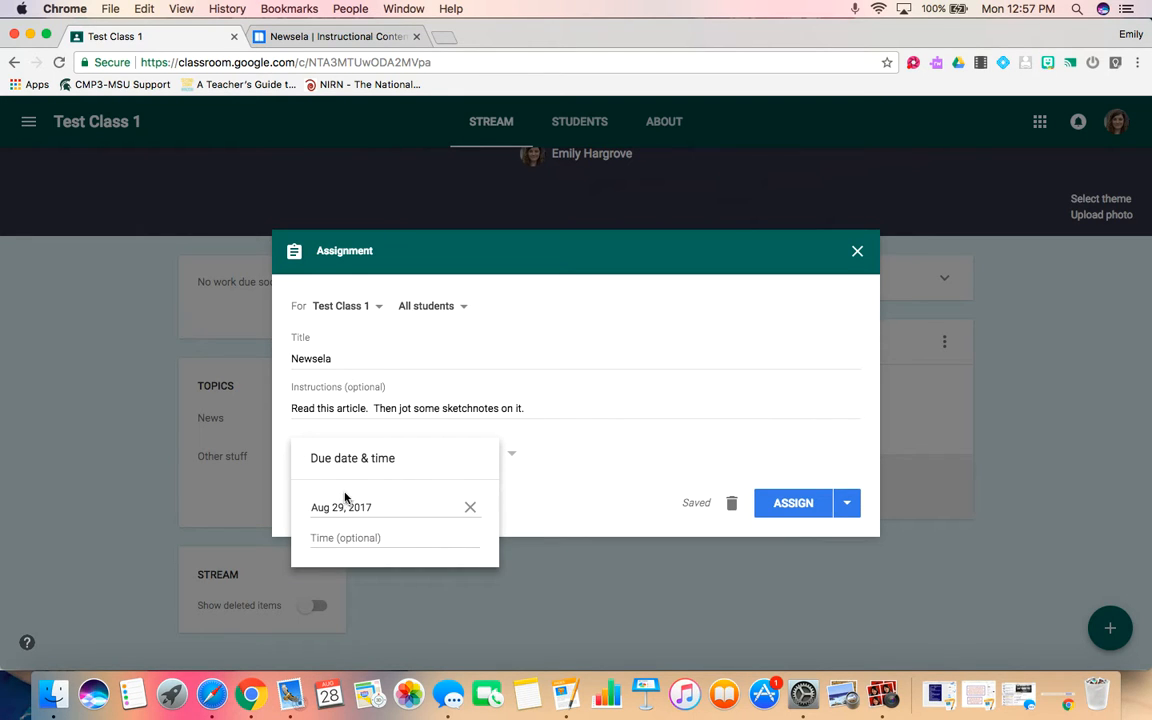
pyautogui.click(470, 507)
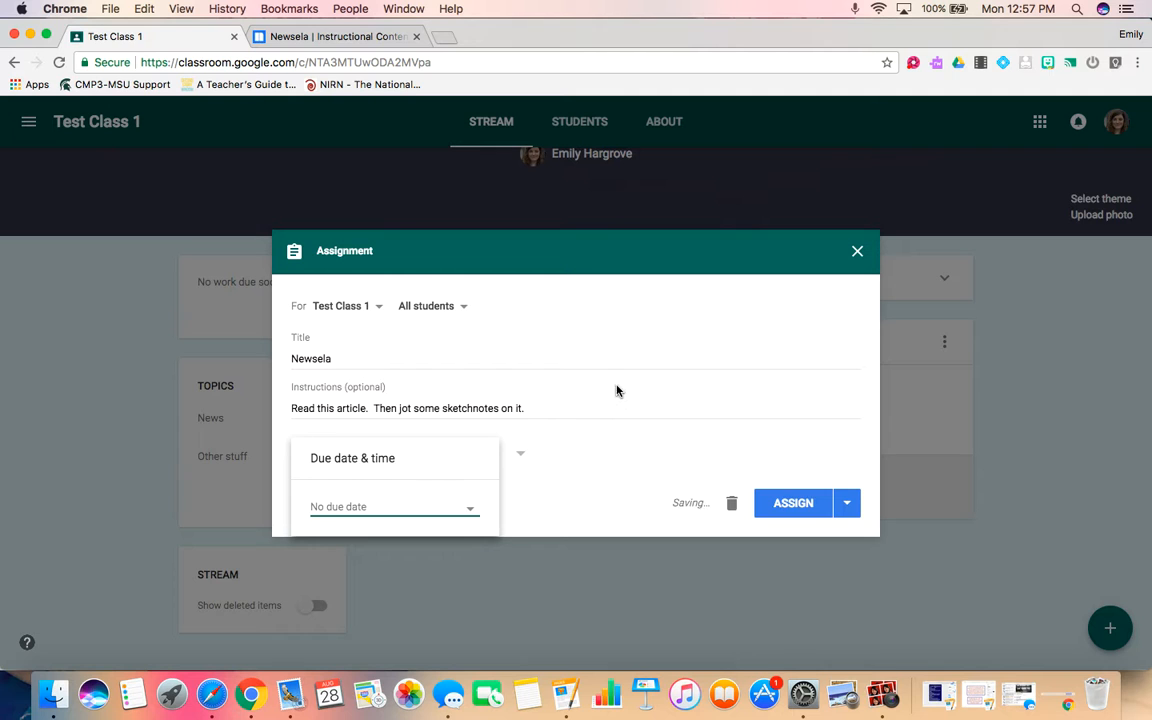
pyautogui.click(635, 320)
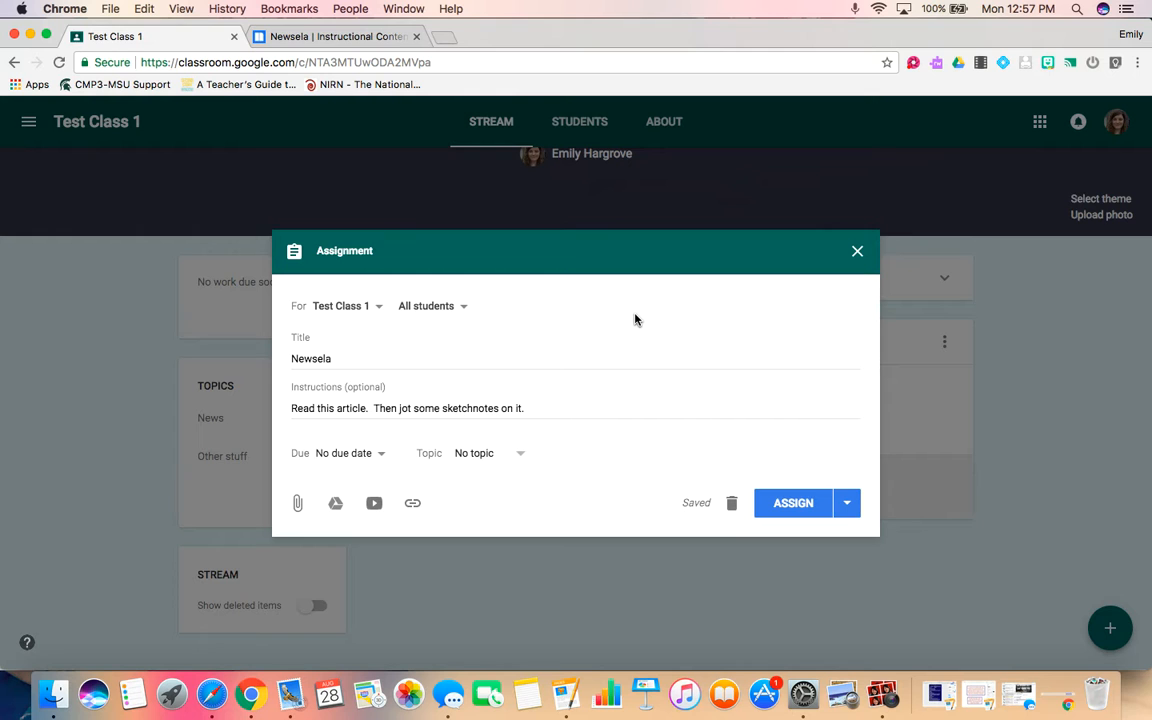
pyautogui.click(515, 456)
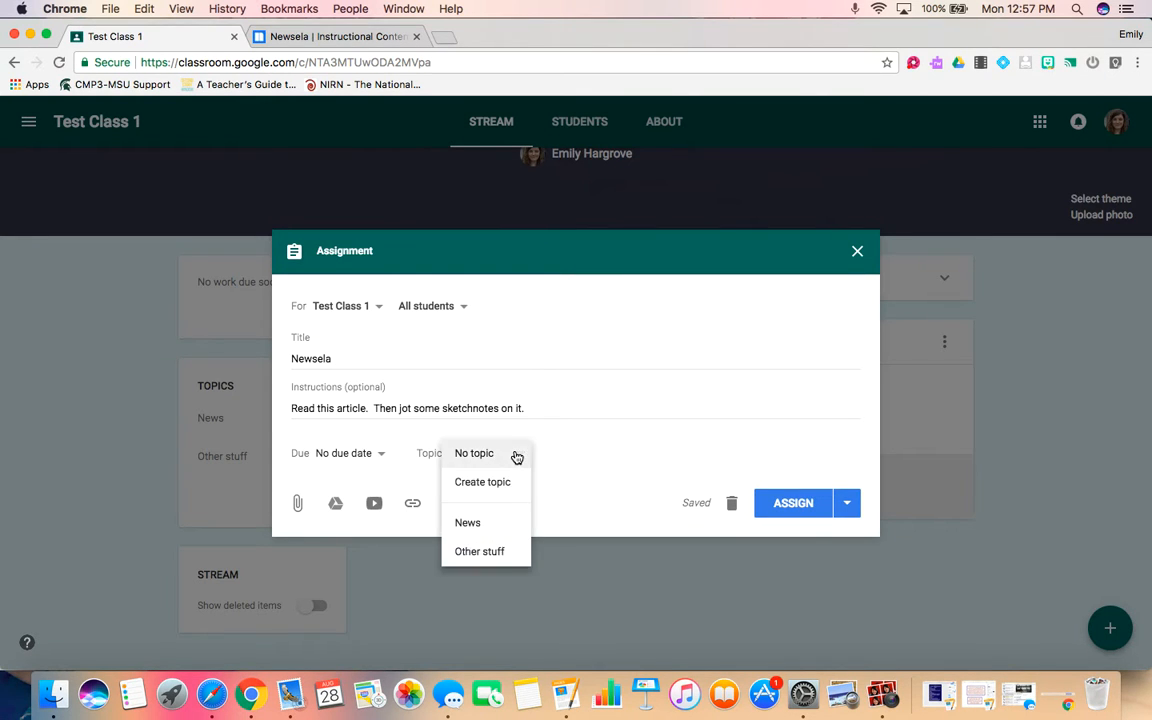
pyautogui.click(483, 525)
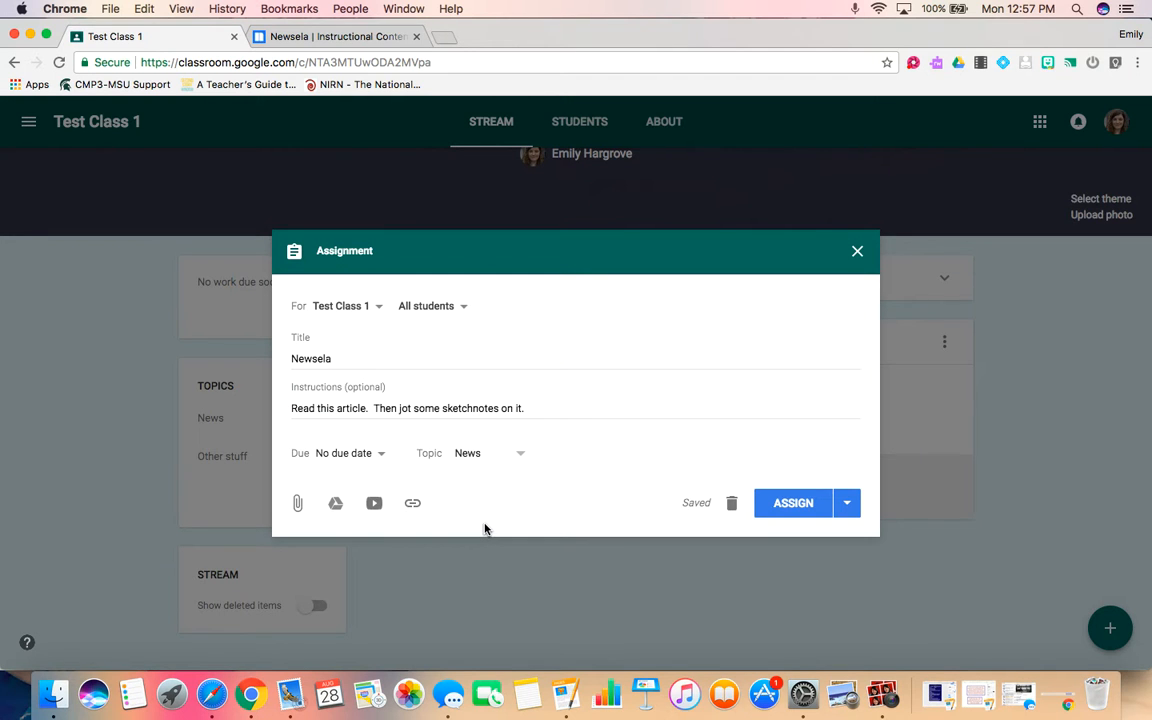
# Open the Newsela article "Houston hit hard by flooding from Hurricane Harvey" and copy its URL.
pyautogui.click(413, 505)
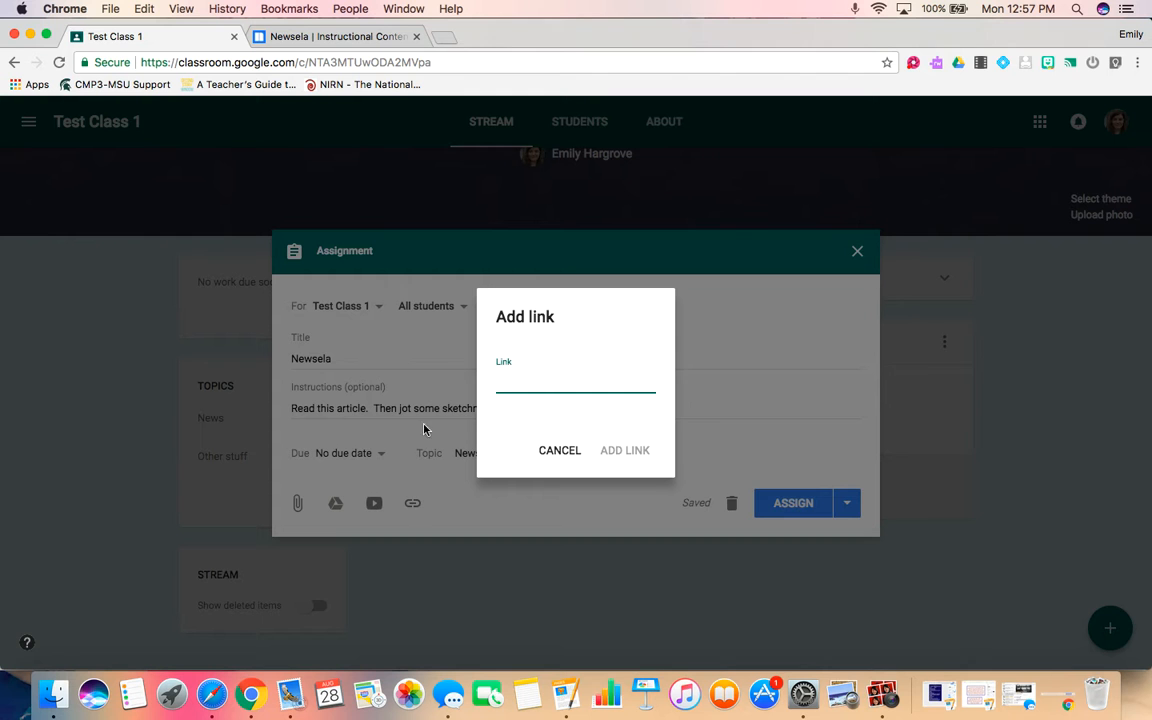
pyautogui.click(357, 42)
pyautogui.scroll(-2, 586, 451)
pyautogui.scroll(-5, 586, 451)
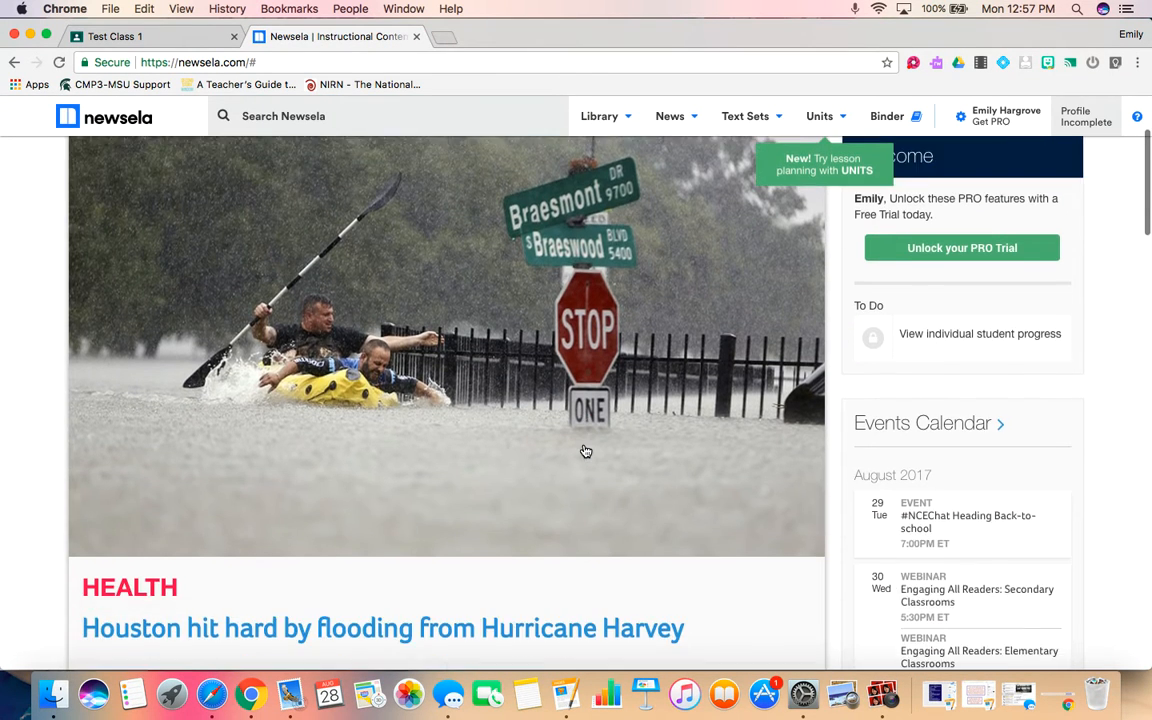
pyautogui.scroll(1, 586, 451)
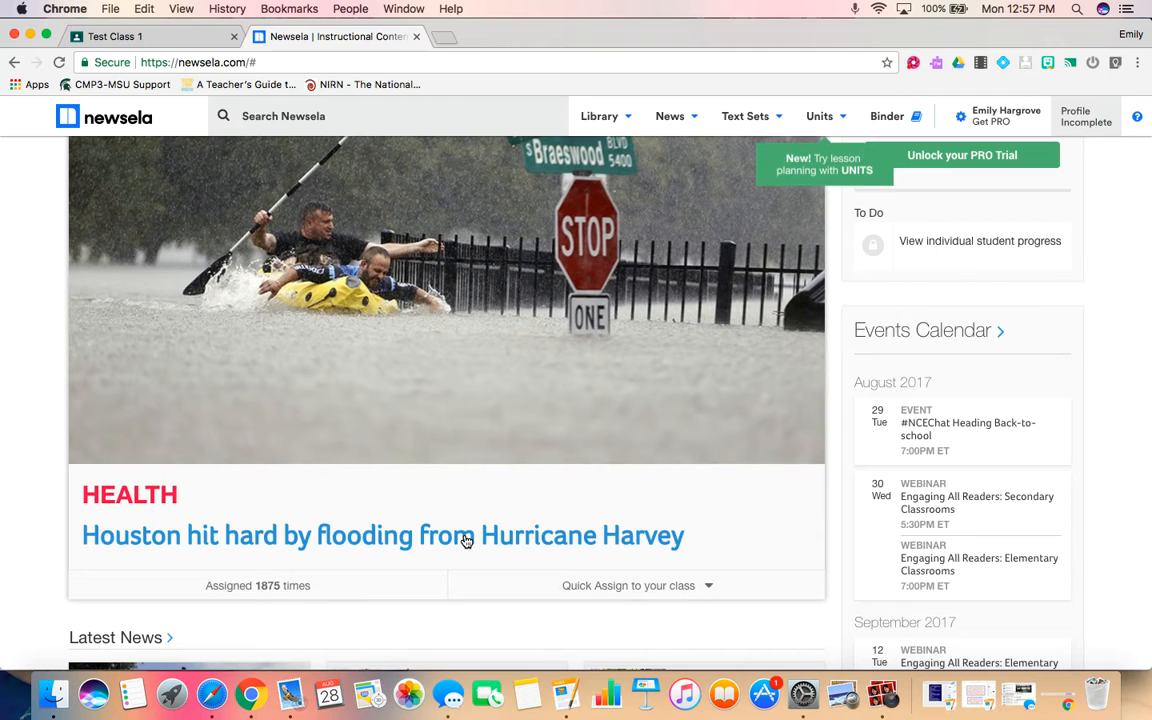
pyautogui.click(465, 540)
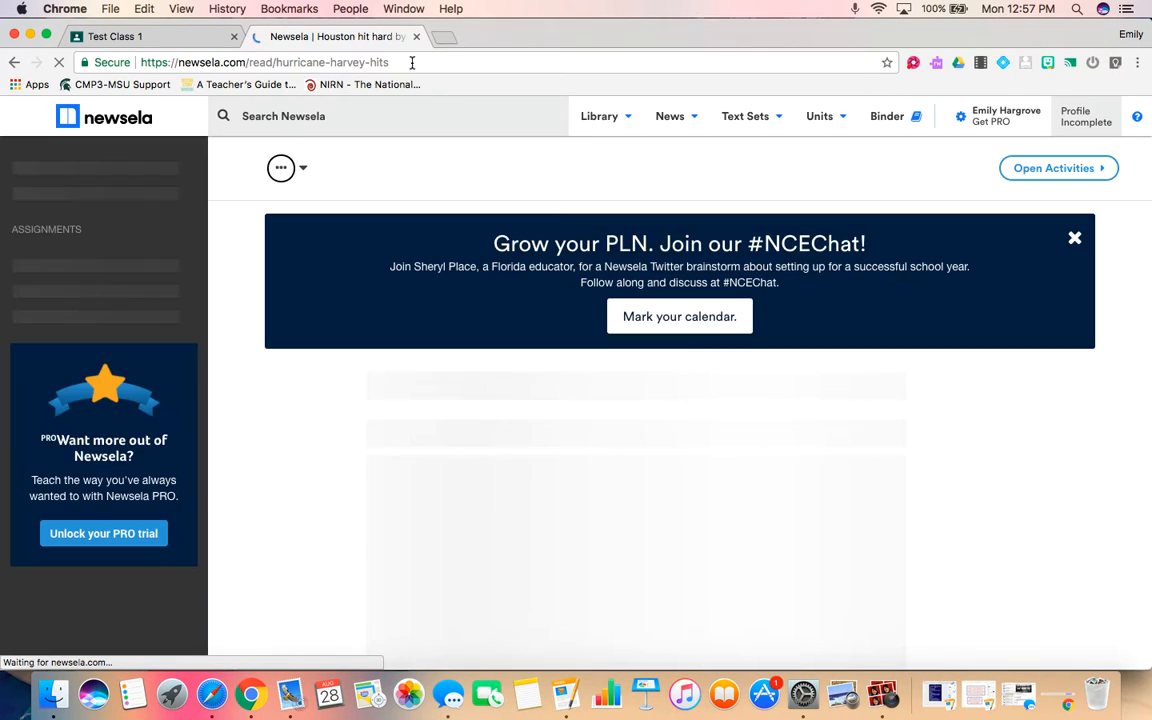
pyautogui.click(474, 56)
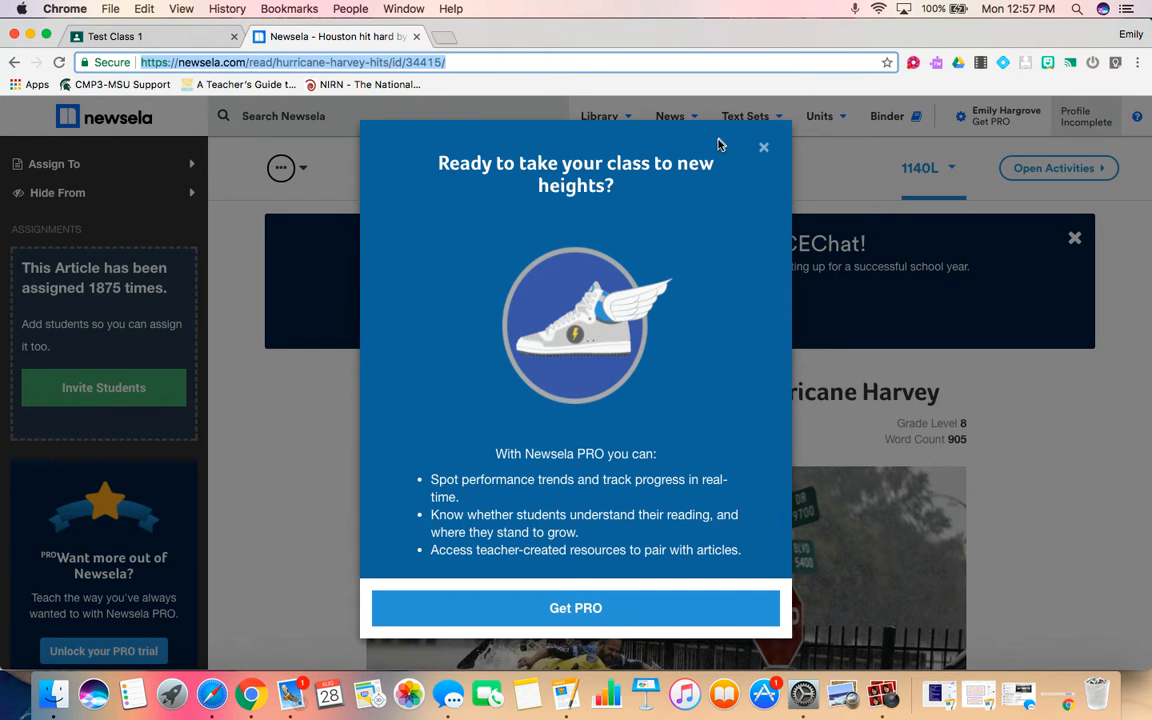
pyautogui.click(763, 147)
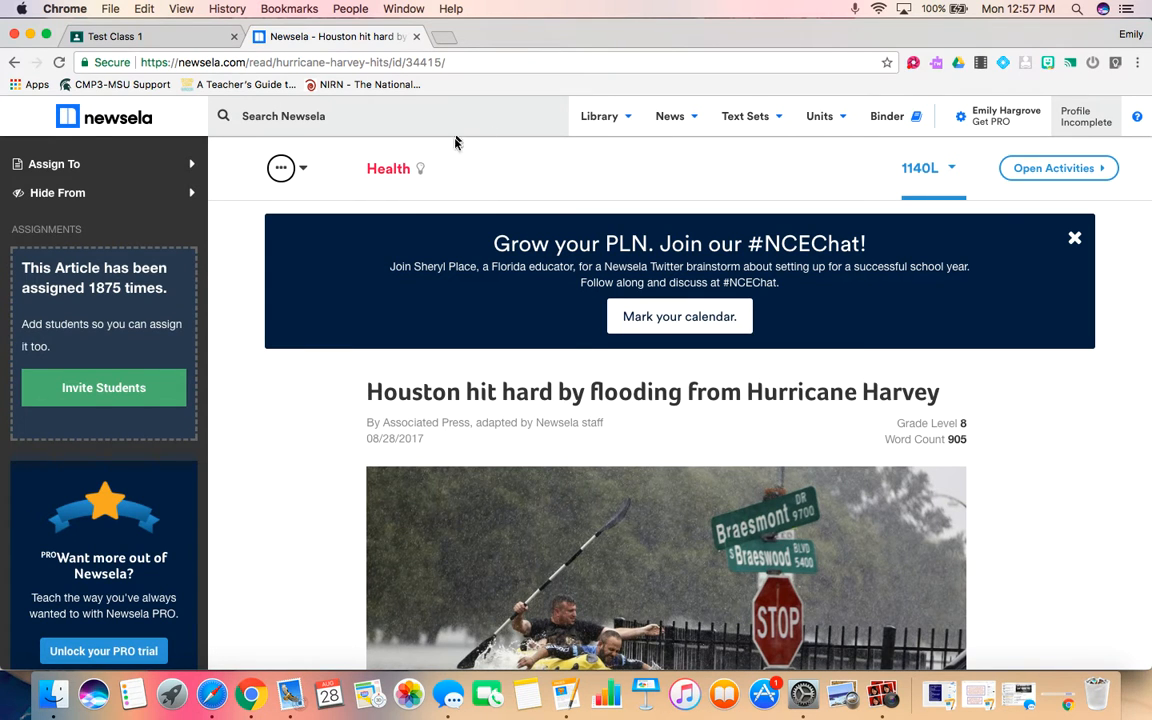
pyautogui.click(487, 66)
pyautogui.press('super+c')
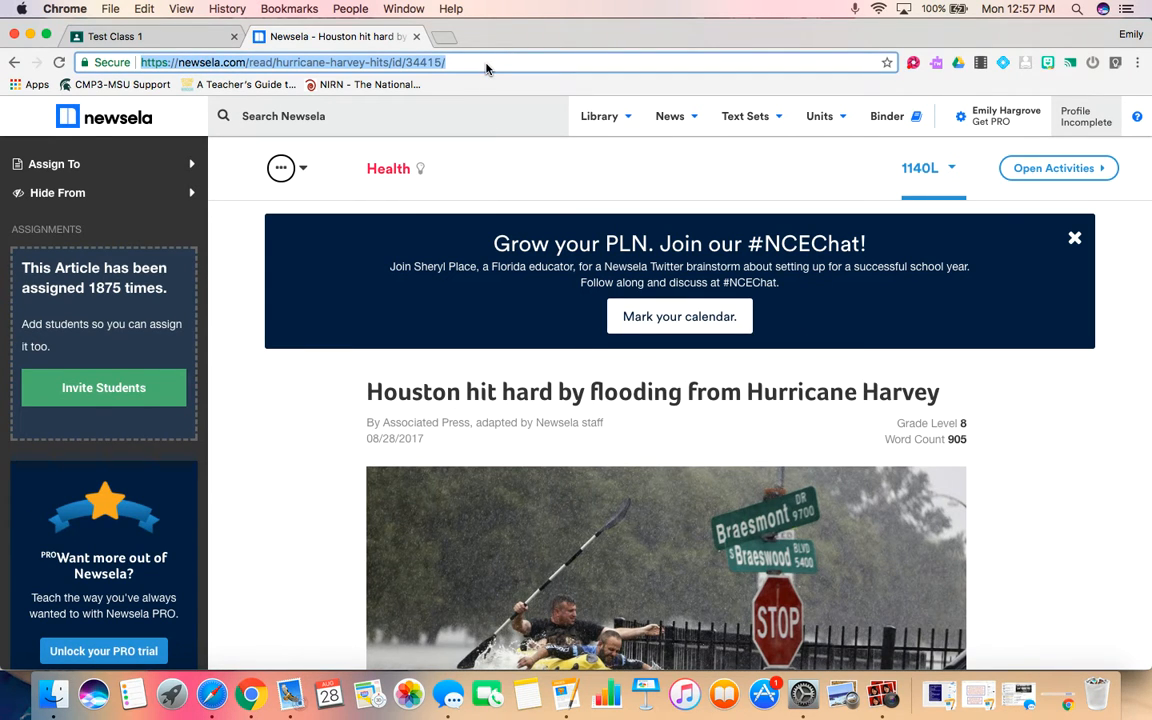
# Paste the article URL into the assignment as a link attachment.
pyautogui.click(148, 38)
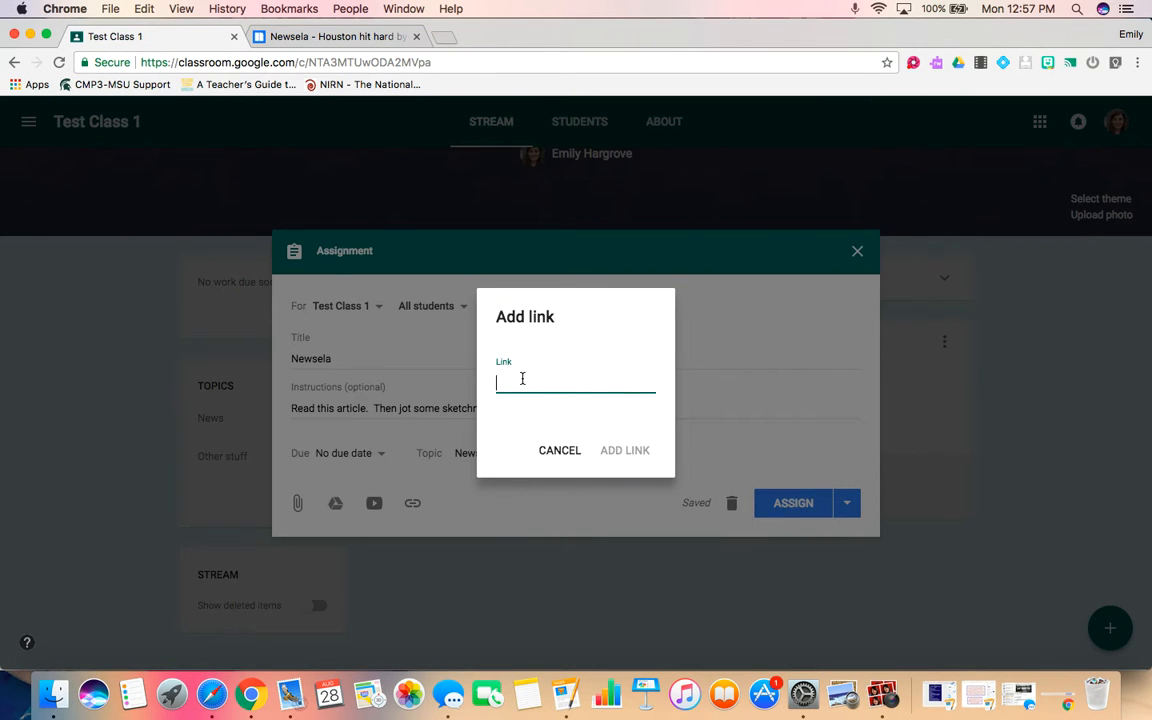
pyautogui.press('super+v')
pyautogui.click(624, 450)
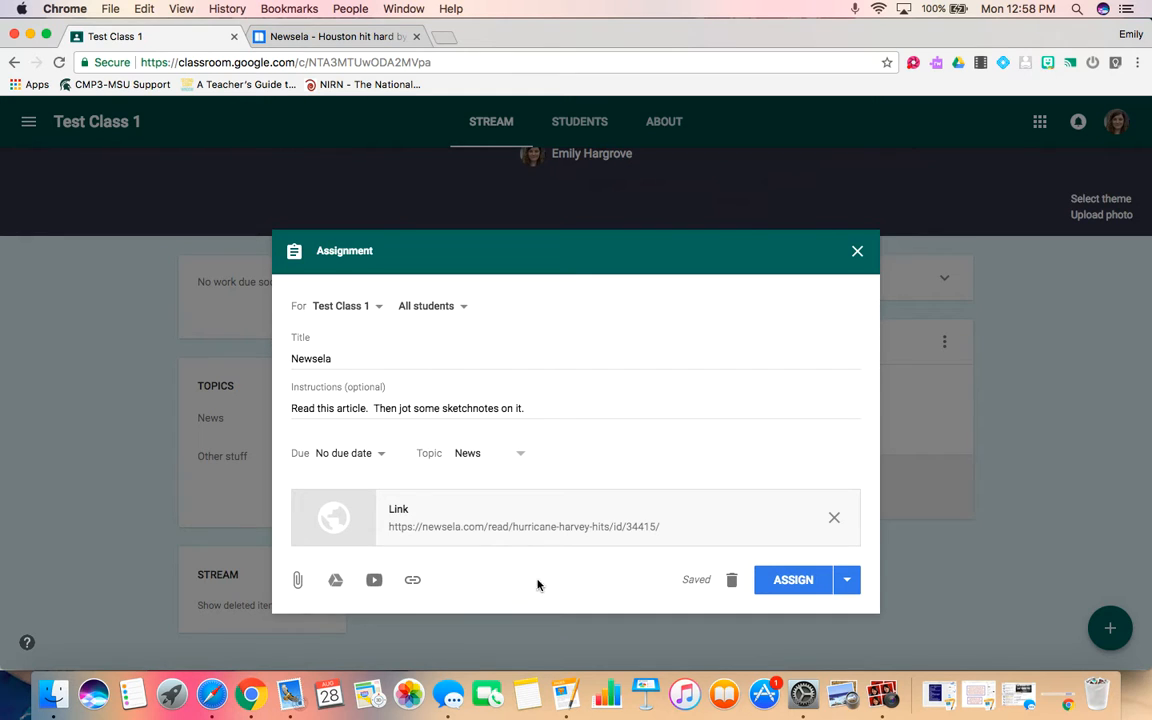
# Schedule the assignment for Aug 28, 2017 at 1:00 PM.
pyautogui.click(847, 581)
pyautogui.click(789, 615)
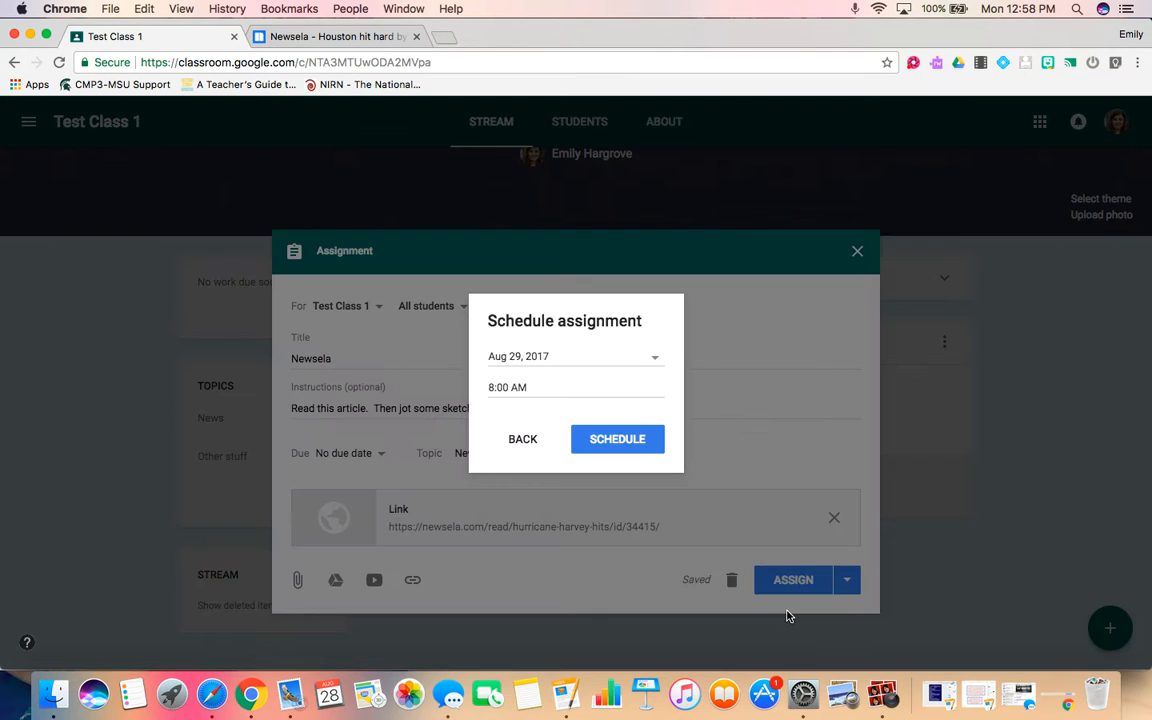
pyautogui.click(522, 358)
pyautogui.click(530, 532)
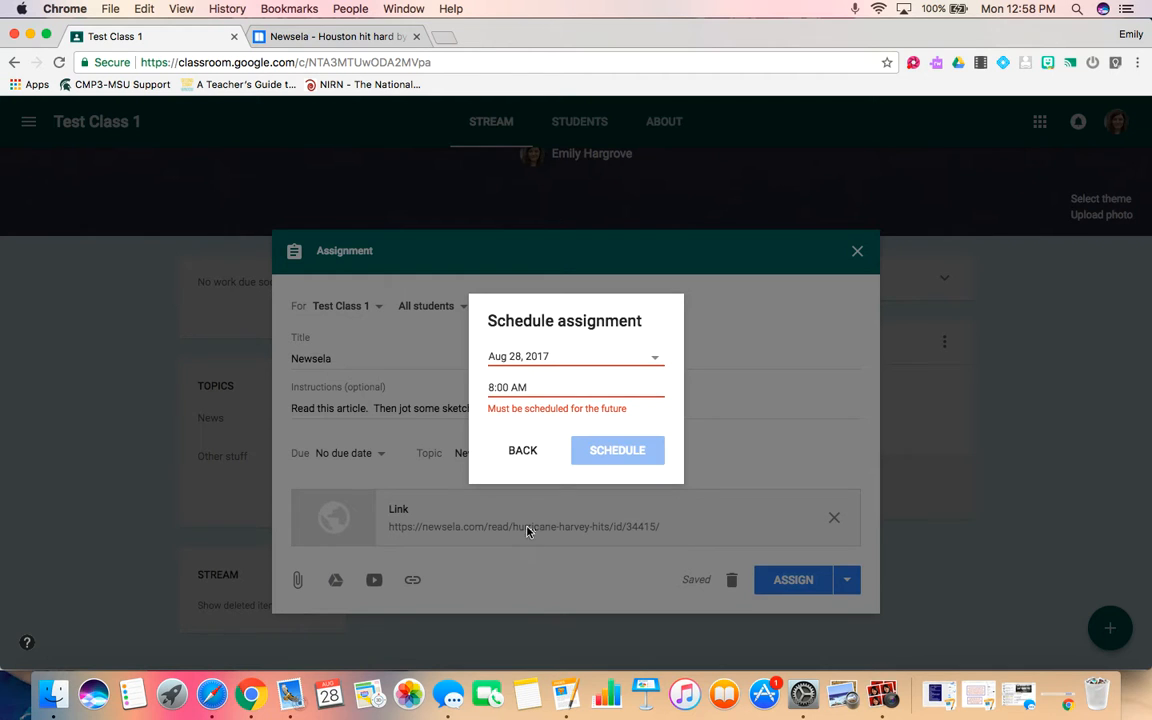
pyautogui.click(531, 386)
pyautogui.press('BackSpace')
pyautogui.write('1:00pm')
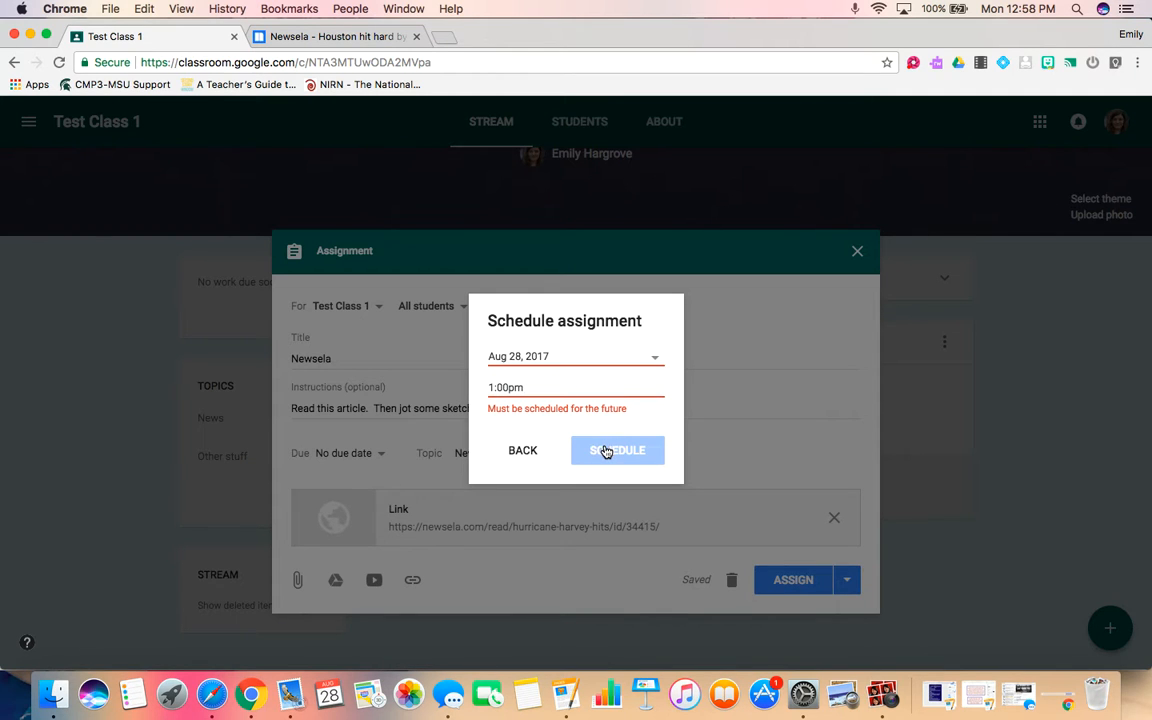
pyautogui.click(656, 362)
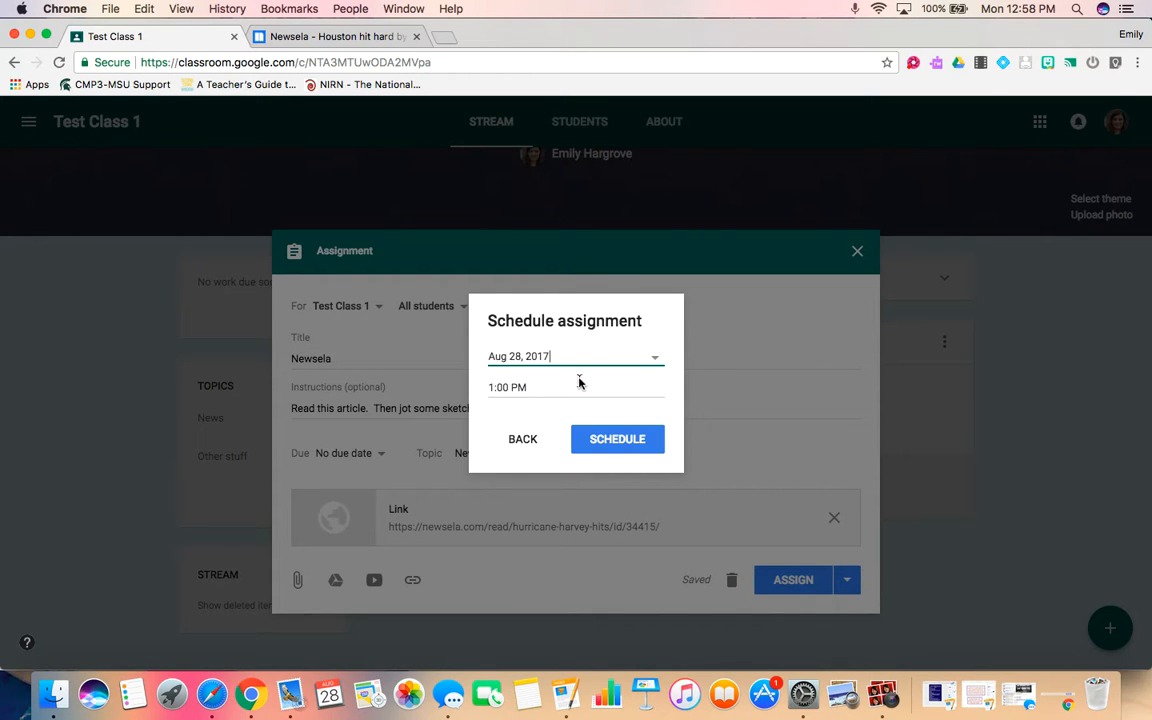
pyautogui.click(591, 444)
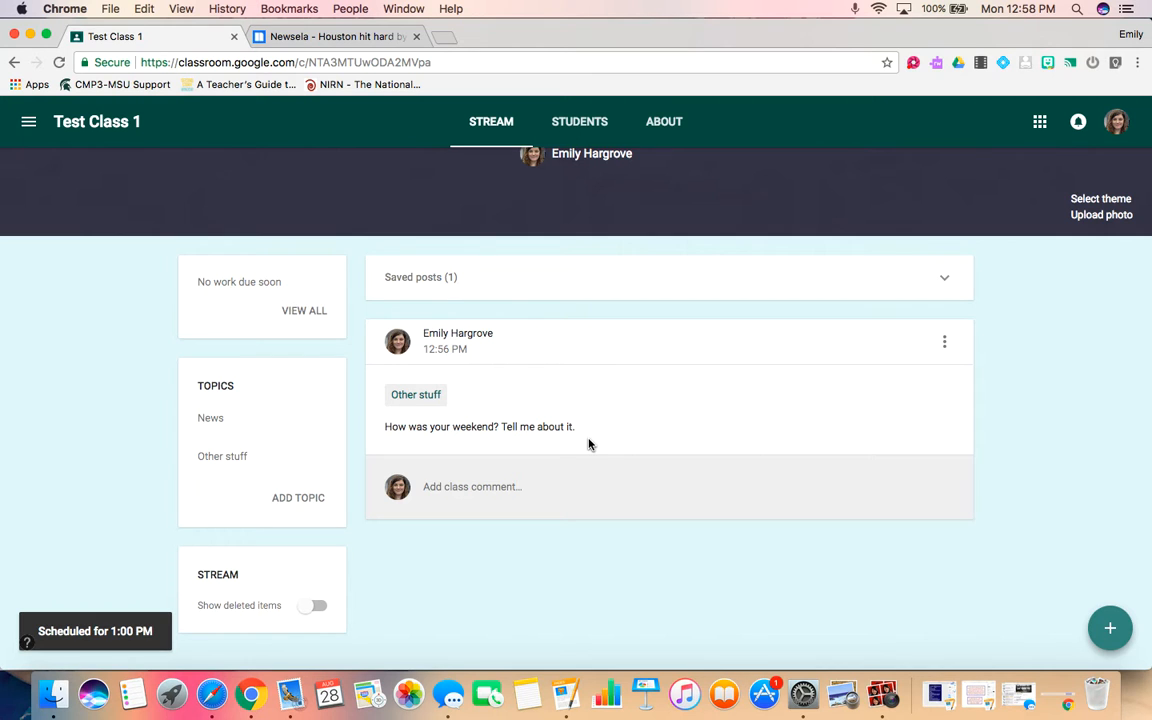
# Create a short-answer question asking "What is your favorite food?".
pyautogui.moveTo(1106, 626)
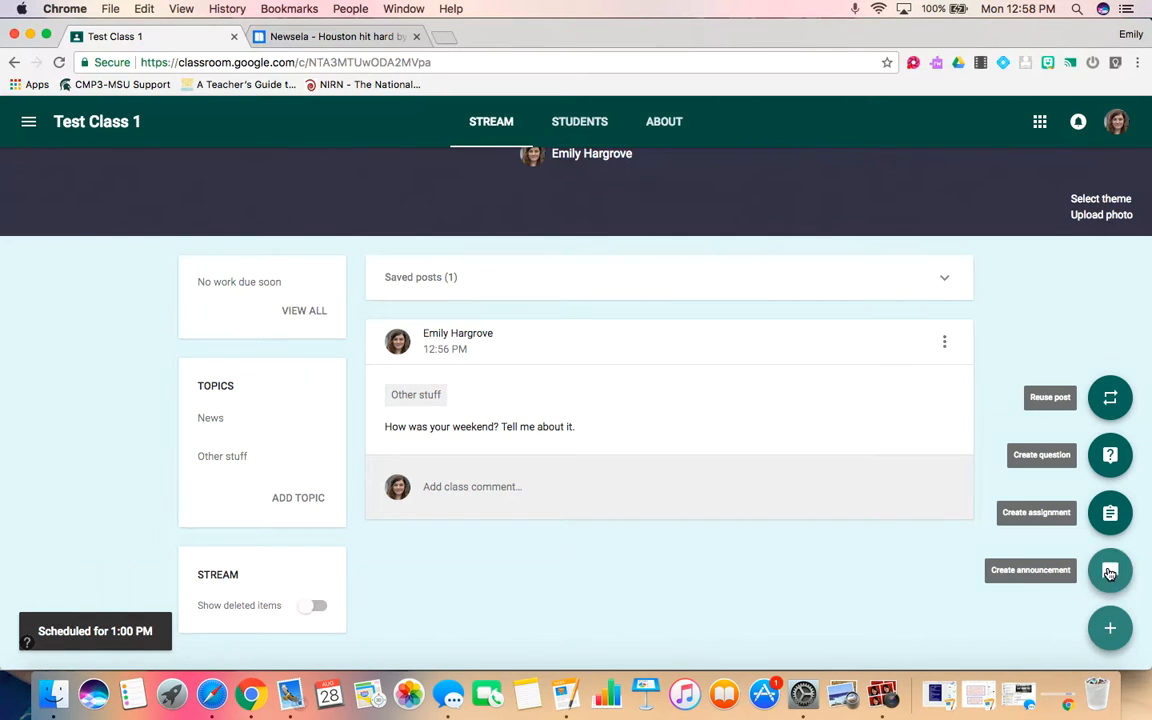
pyautogui.click(1110, 456)
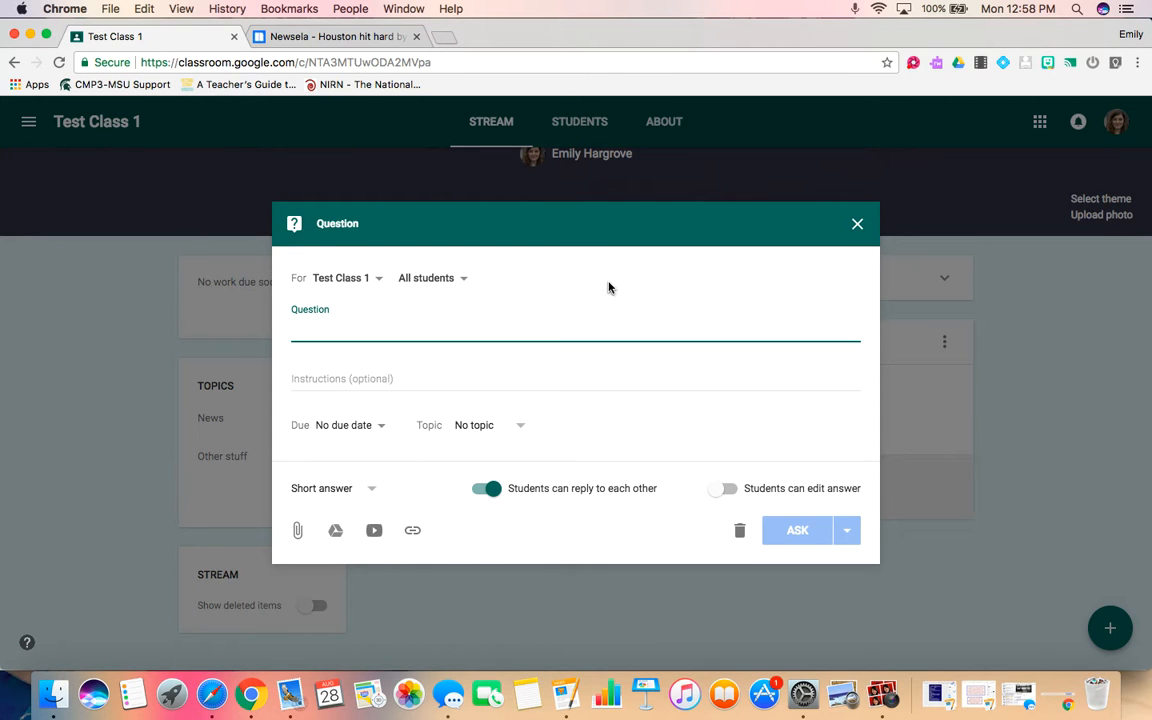
pyautogui.click(367, 489)
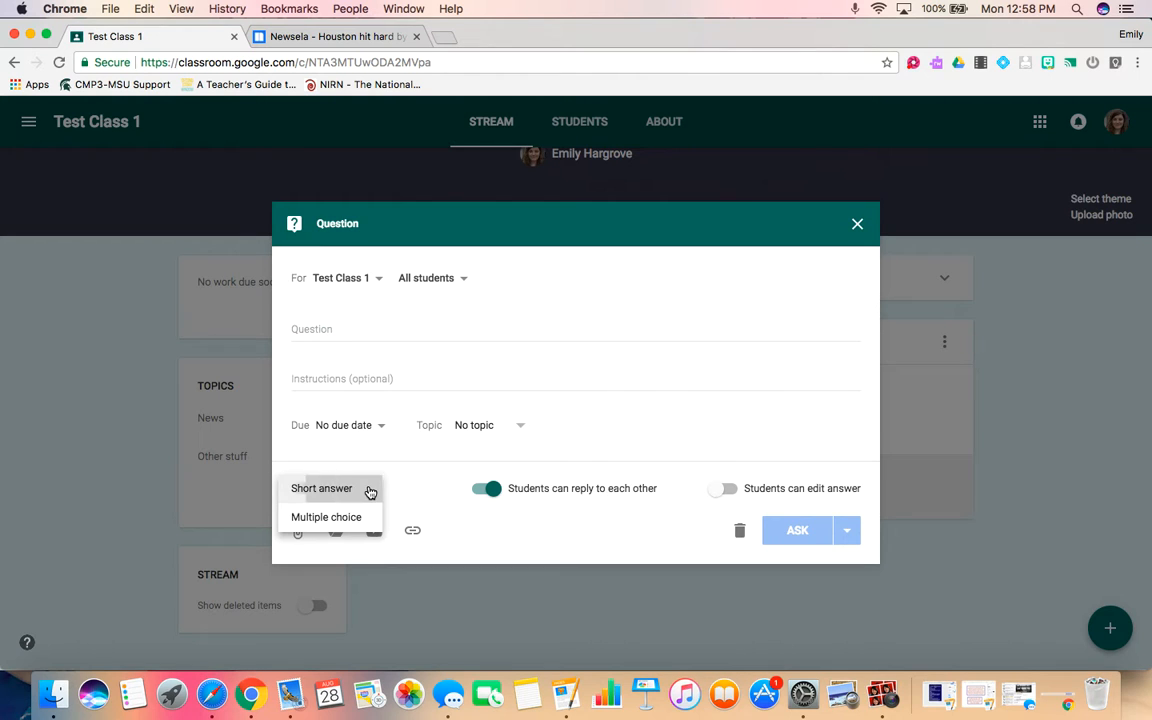
pyautogui.click(369, 491)
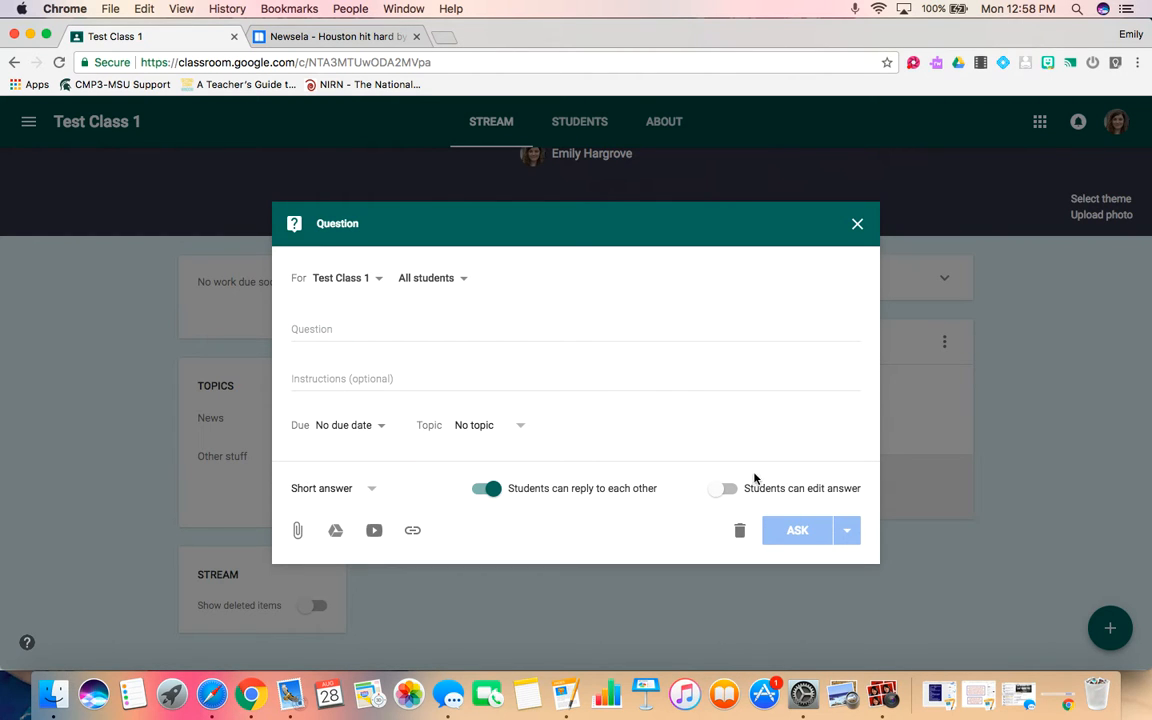
pyautogui.click(303, 325)
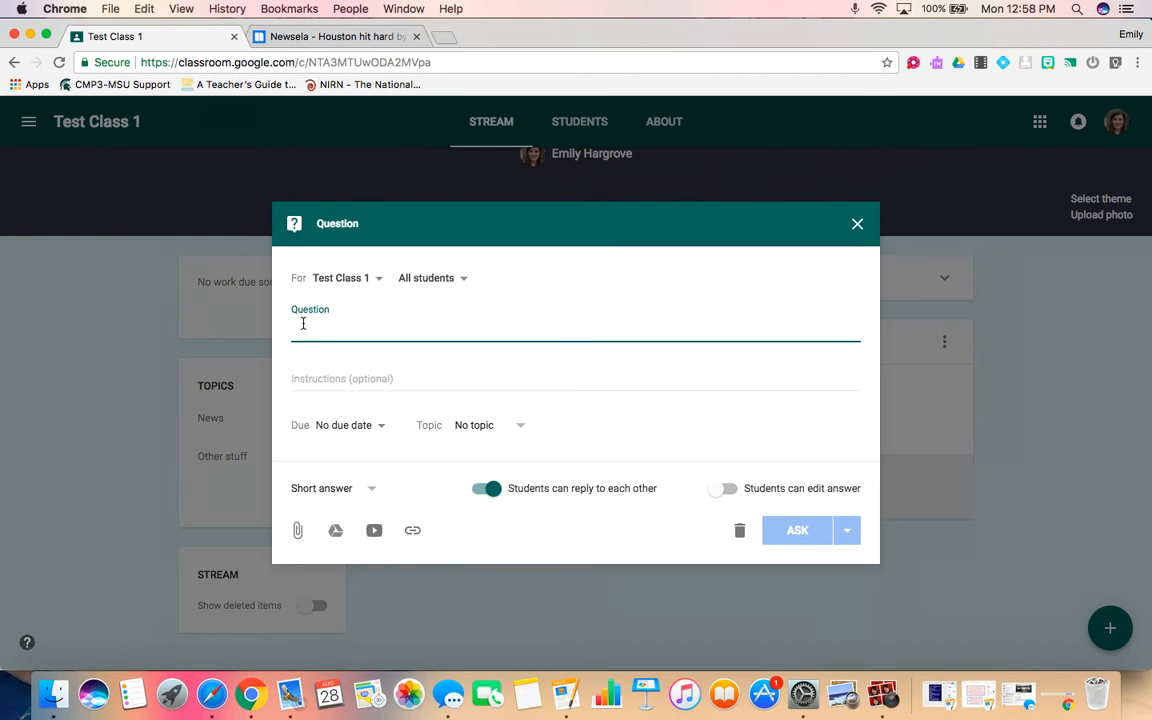
pyautogui.write('What is your favorite food?')
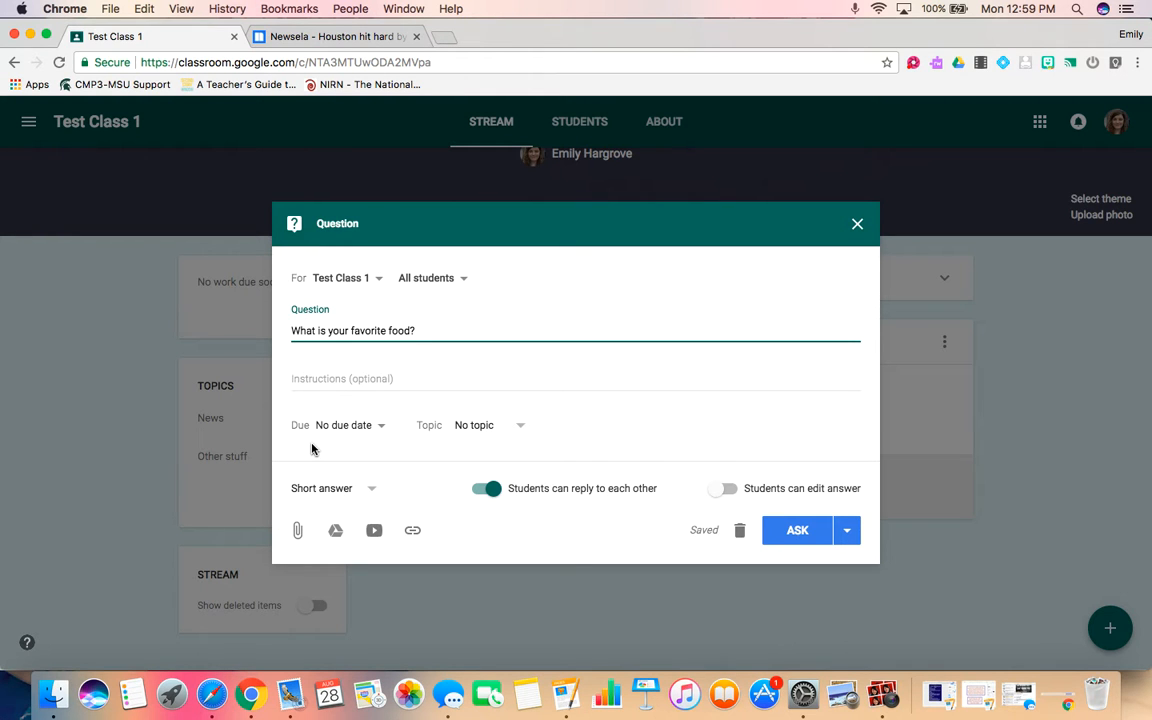
# File the question under the Other stuff topic.
pyautogui.click(362, 382)
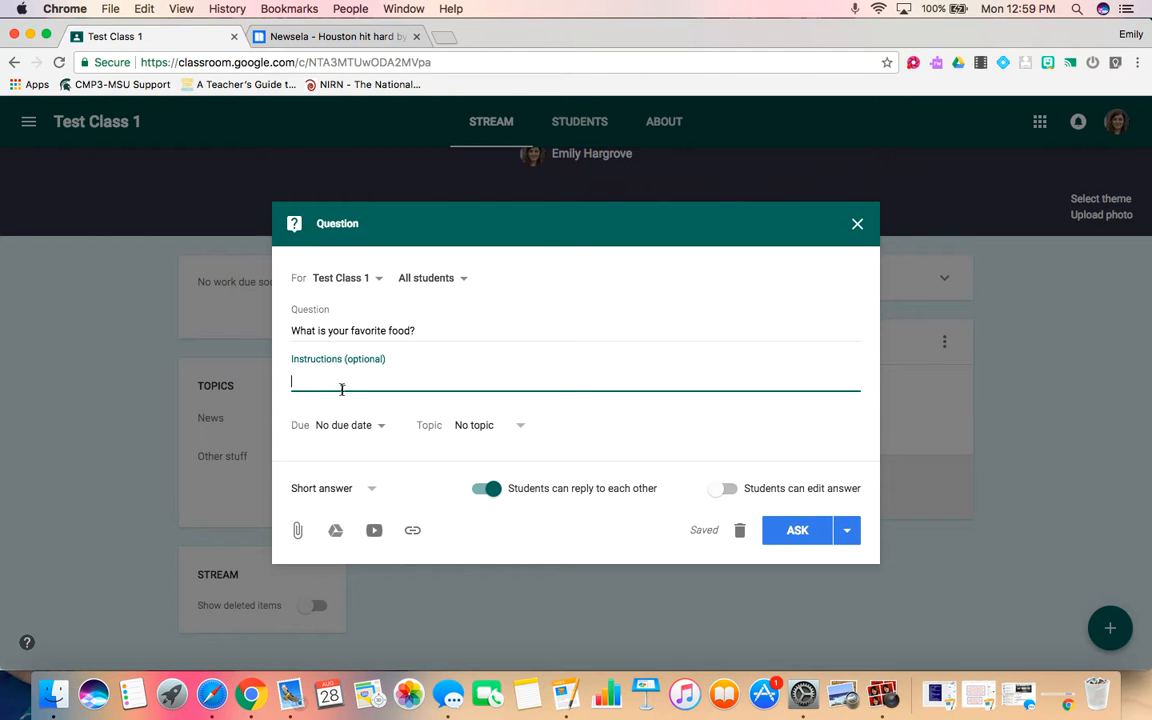
pyautogui.click(468, 428)
pyautogui.click(474, 526)
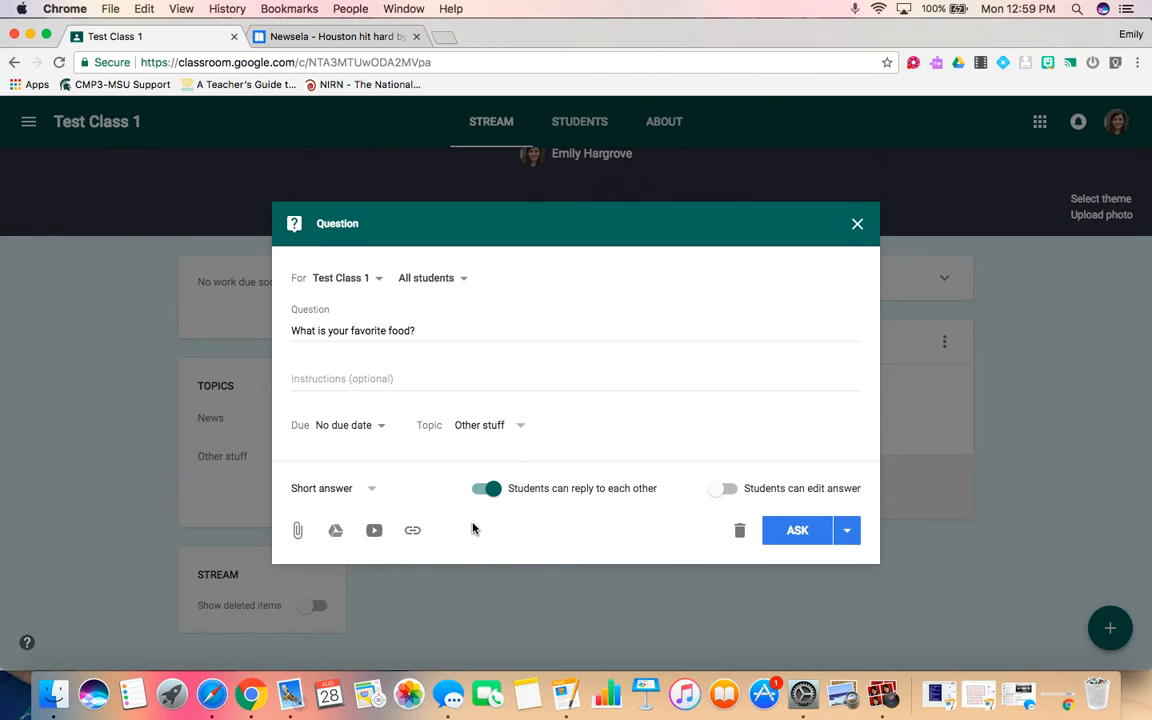
# Switch the question type to Multiple choice and back to Short answer.
pyautogui.click(365, 490)
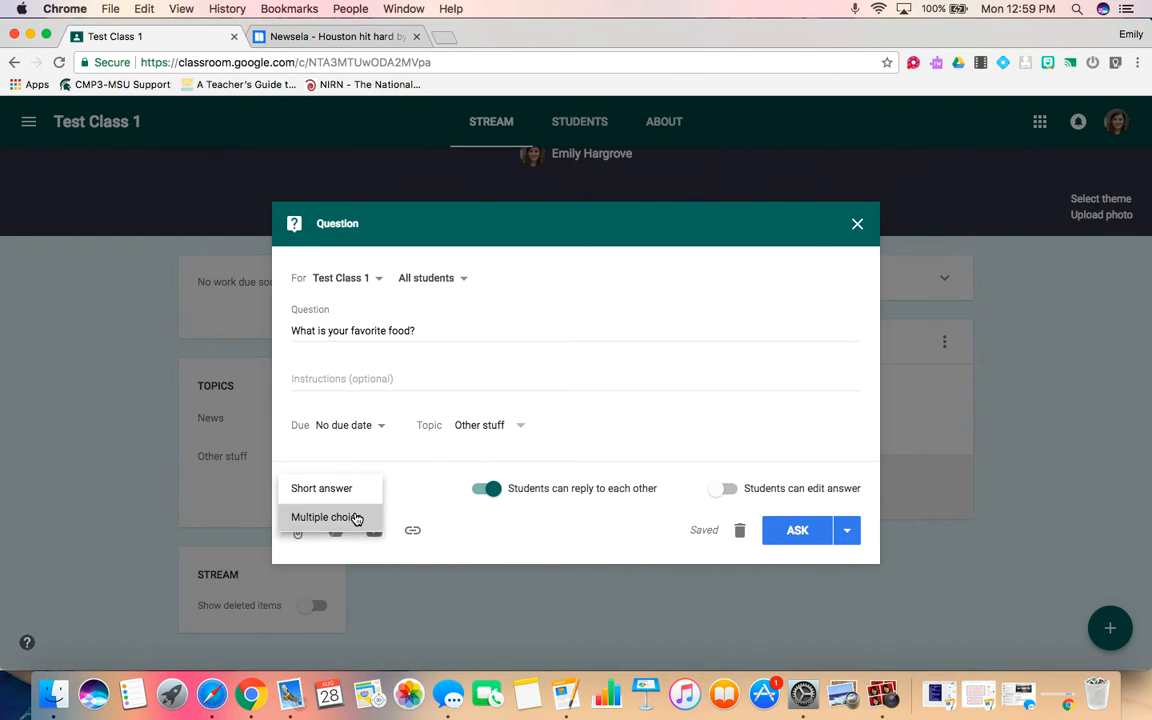
pyautogui.click(355, 517)
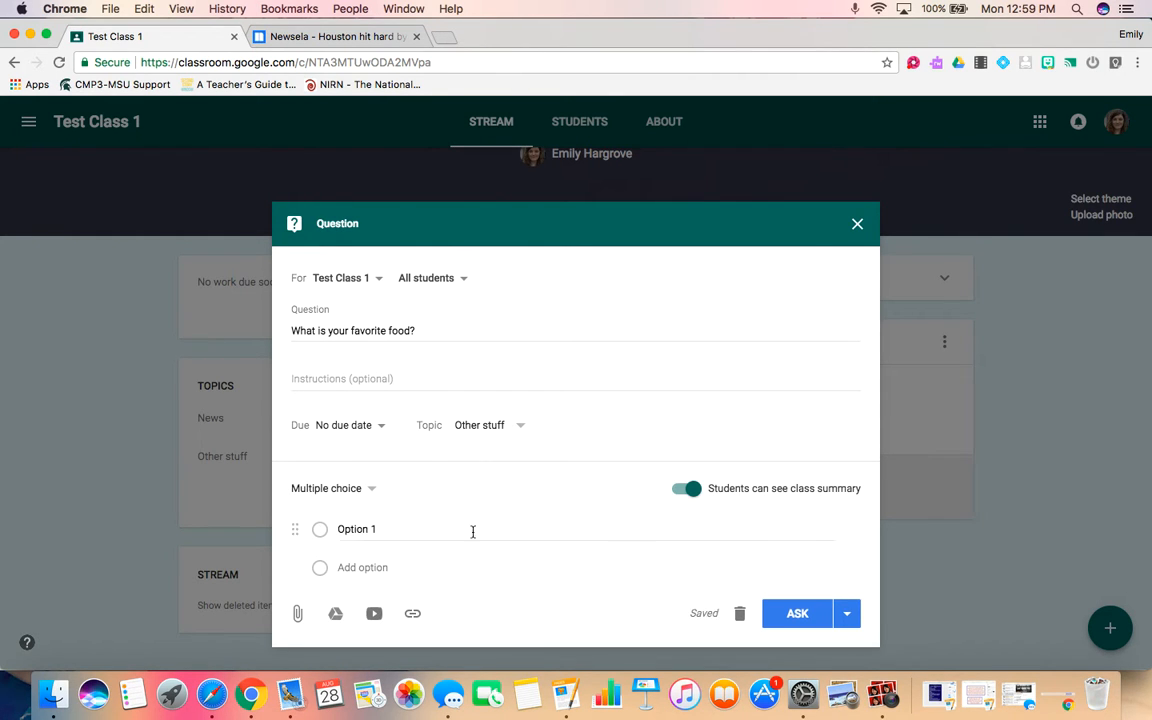
pyautogui.click(372, 487)
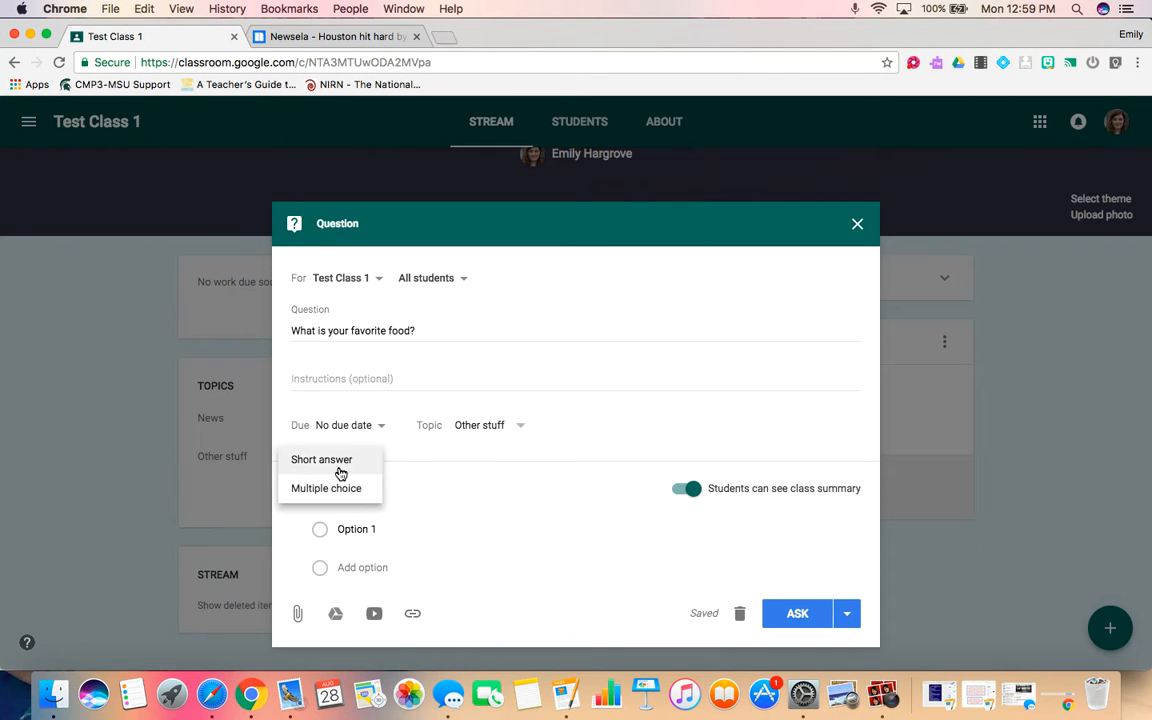
pyautogui.click(337, 462)
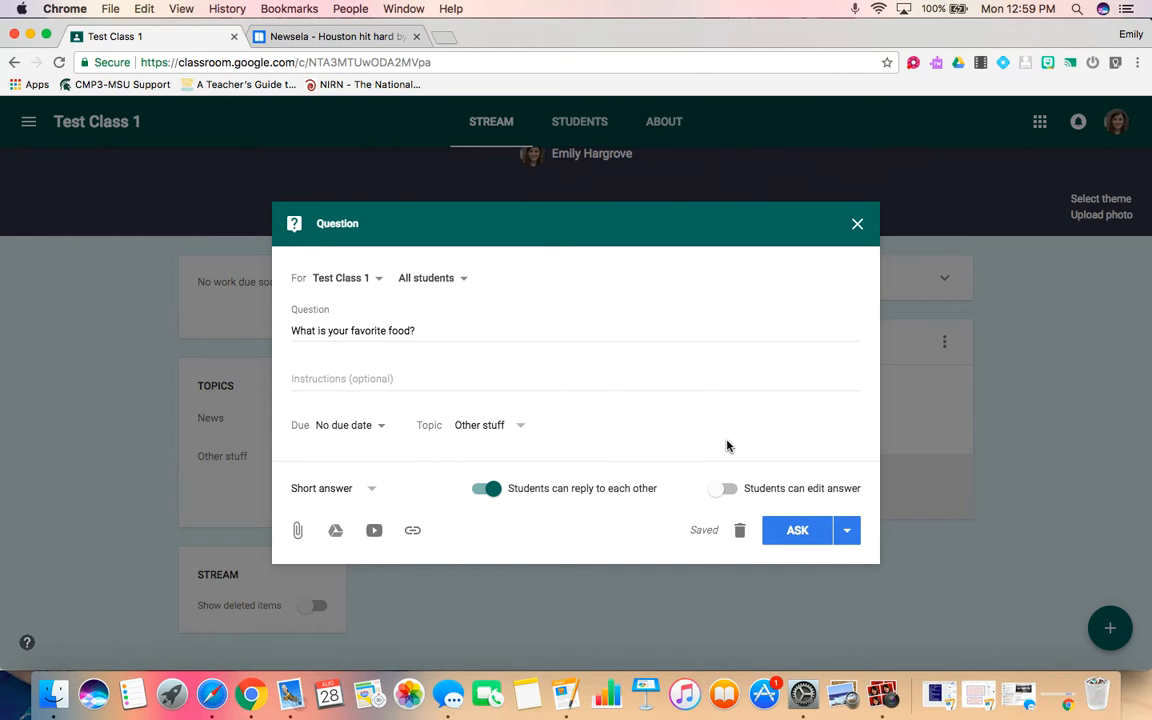
# Open and close the Google Drive and file upload attachment pickers for the question.
pyautogui.click(335, 530)
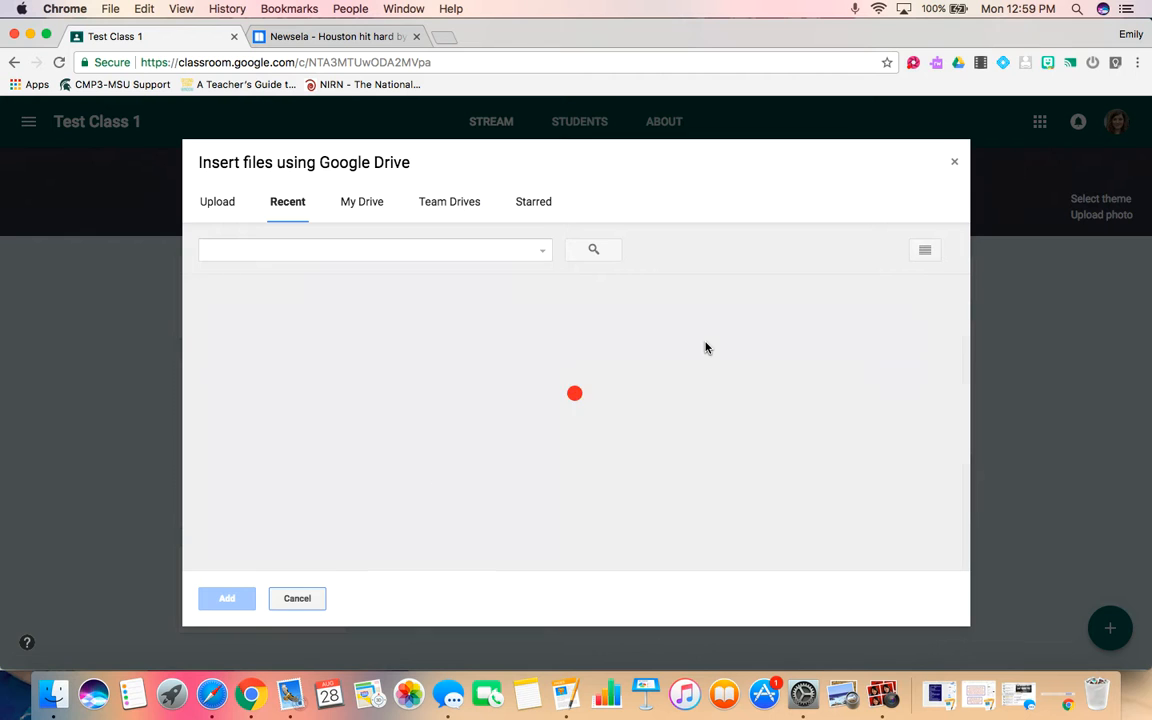
pyautogui.click(954, 162)
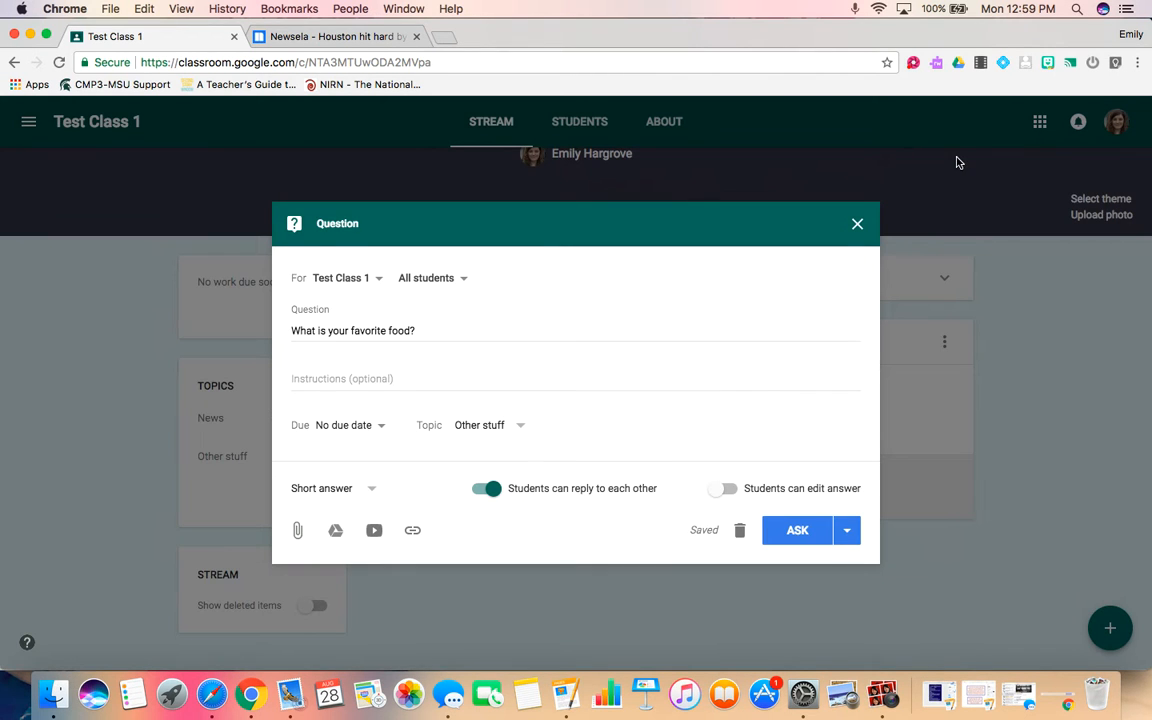
pyautogui.click(297, 531)
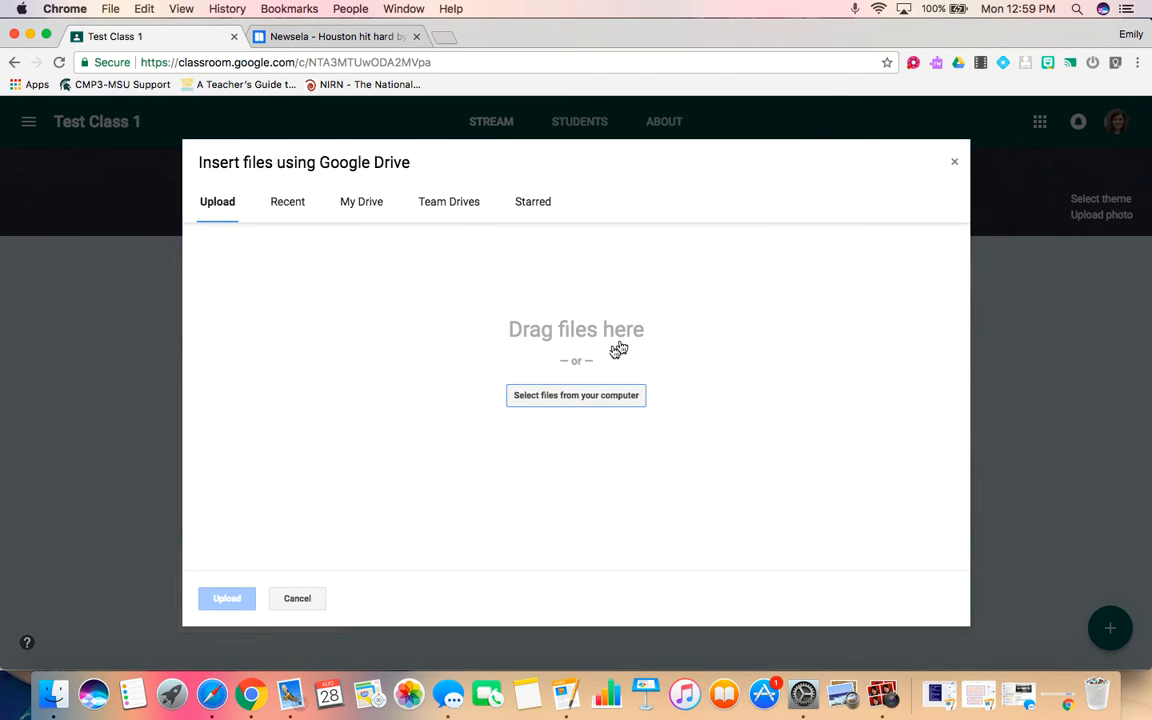
pyautogui.click(953, 163)
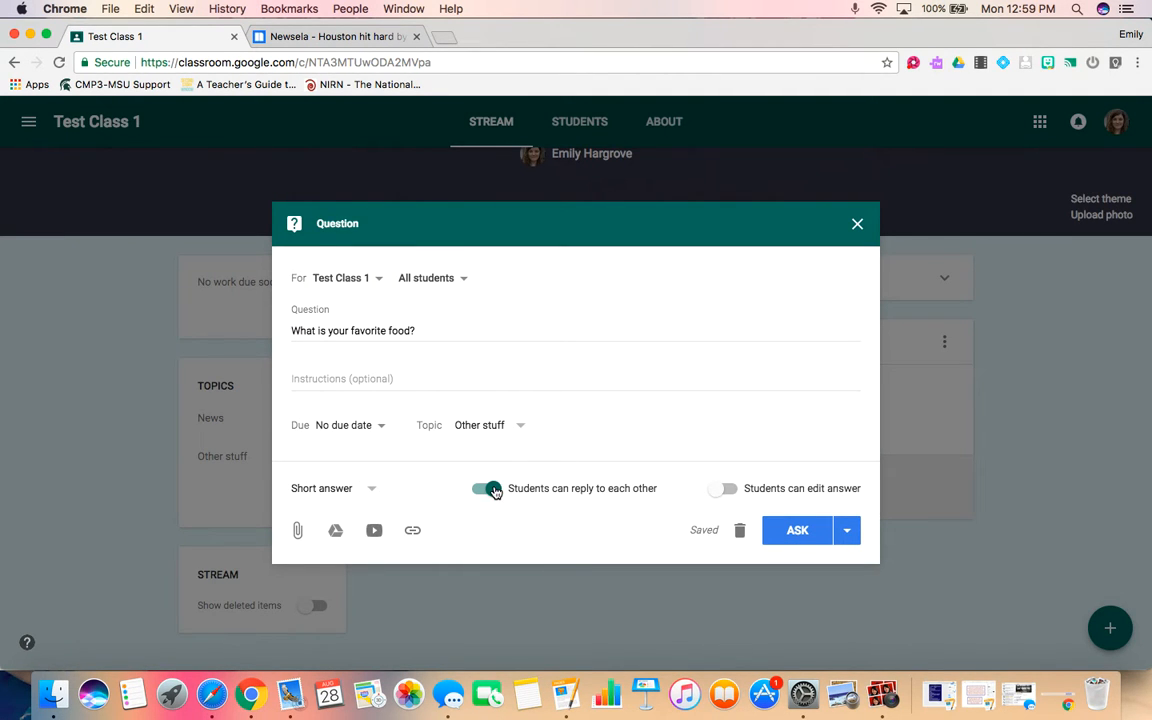
# Toggle letting students edit answers on and off, then post the question to the class.
pyautogui.click(724, 489)
pyautogui.click(727, 490)
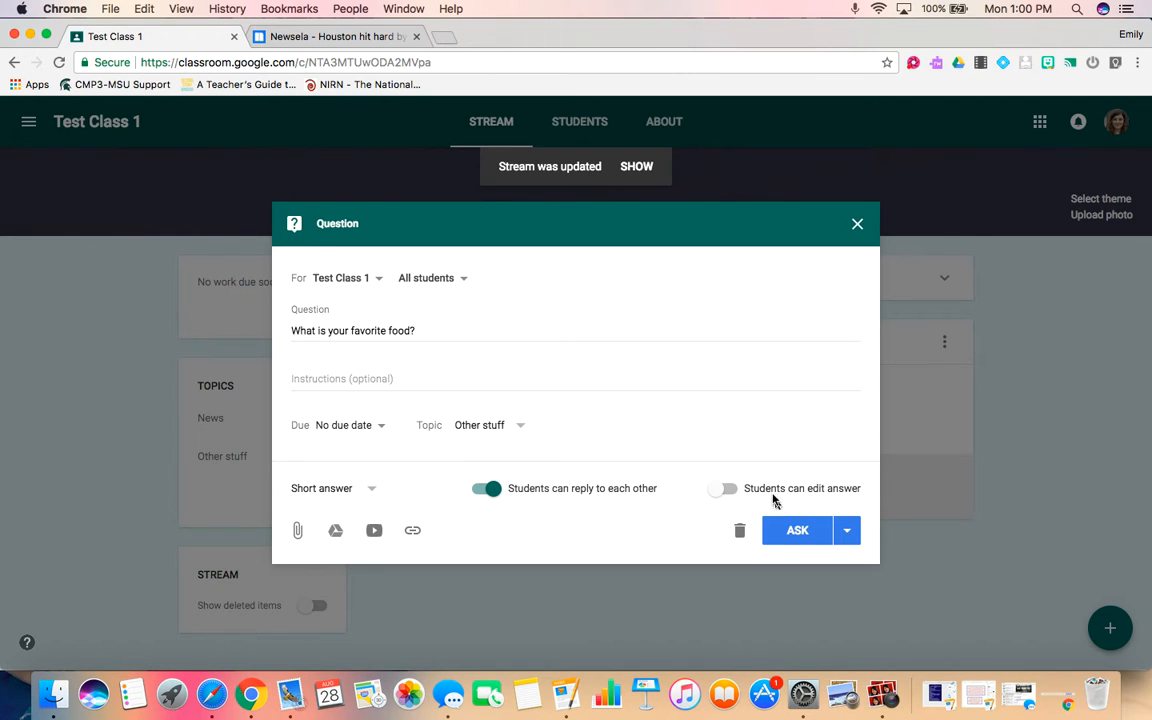
pyautogui.click(792, 534)
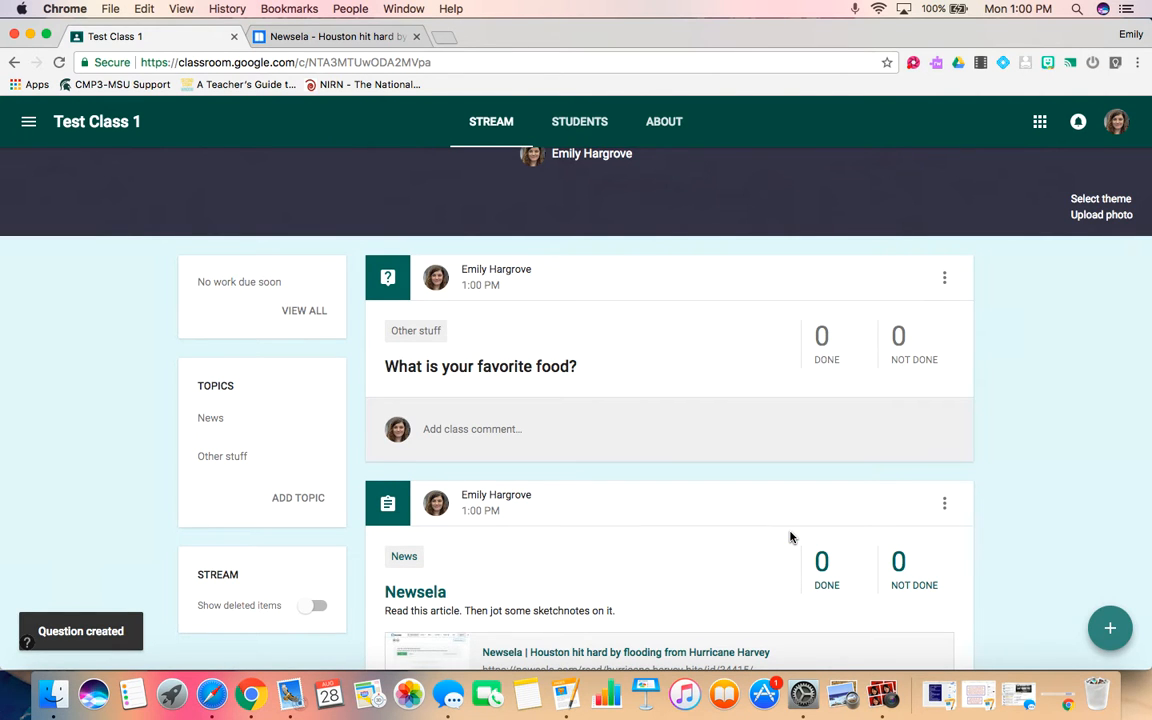
# Scroll through the class stream to review the posted question, assignment and announcement.
pyautogui.scroll(-3, 790, 537)
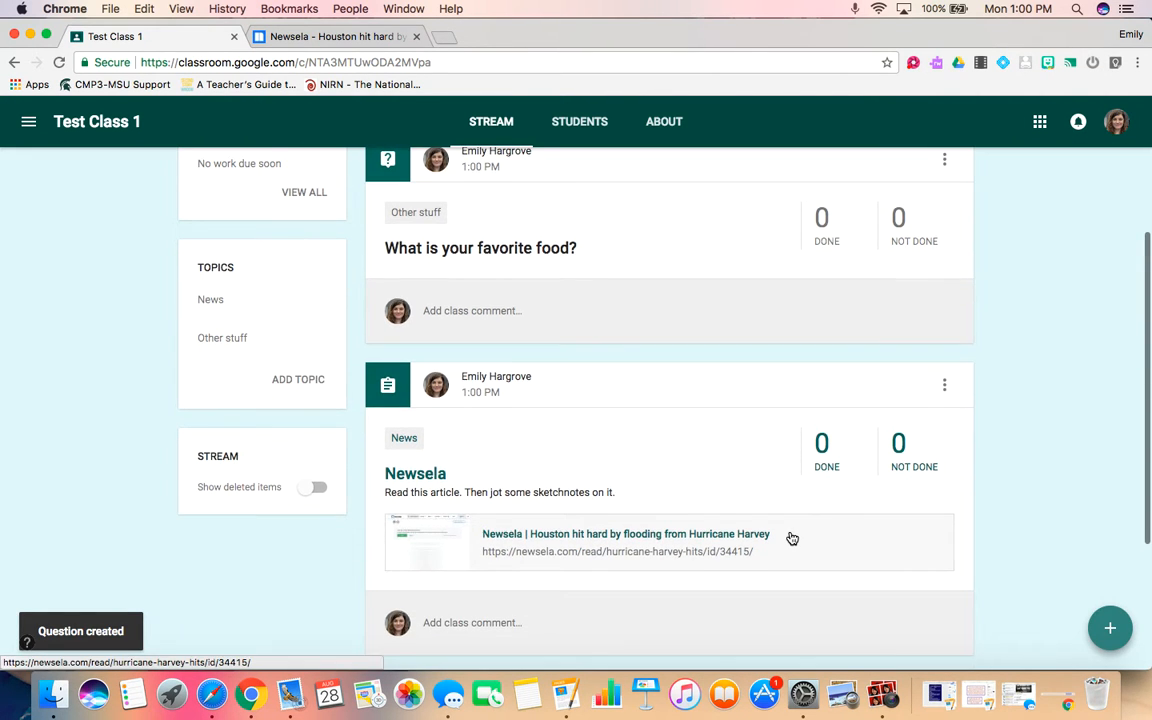
pyautogui.scroll(-4, 792, 539)
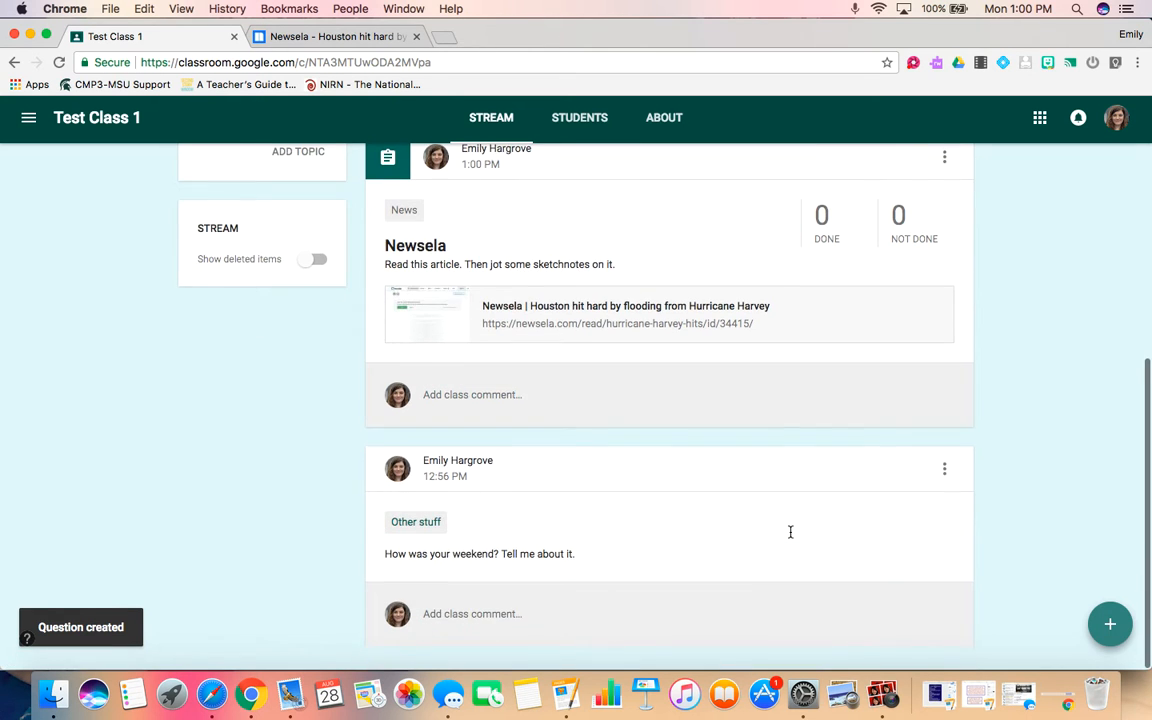
pyautogui.scroll(3, 790, 532)
pyautogui.scroll(-3, 790, 532)
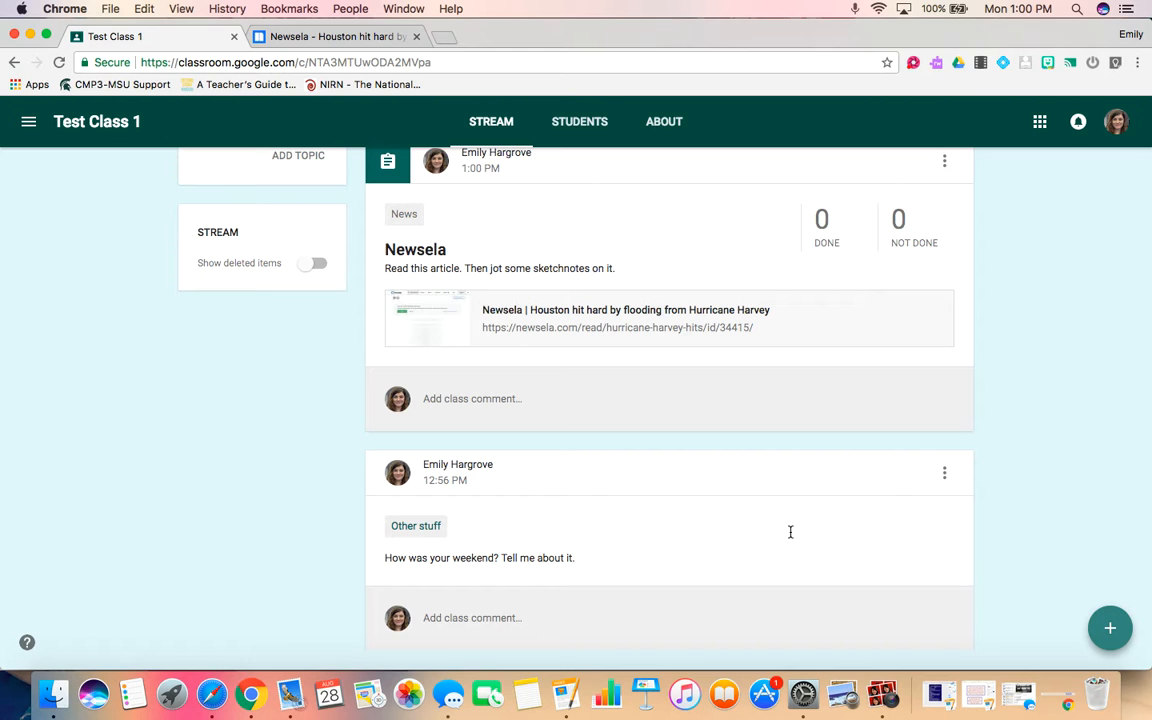
pyautogui.scroll(3, 790, 532)
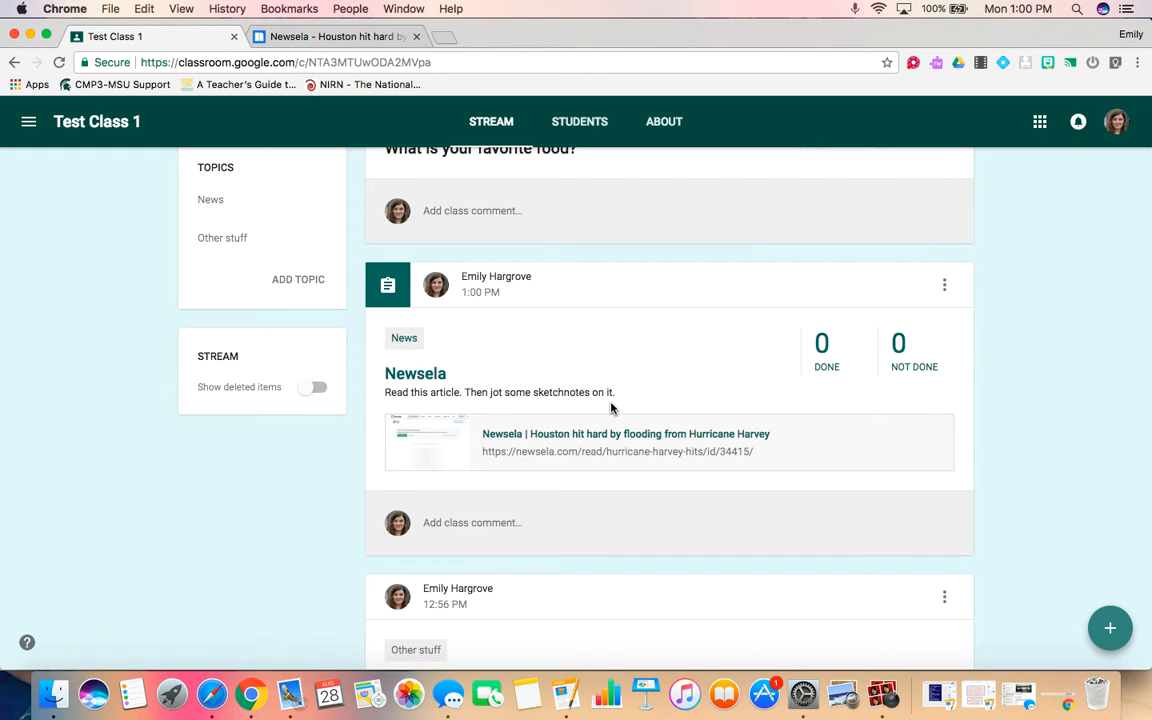
pyautogui.scroll(1, 611, 408)
pyautogui.scroll(3, 611, 408)
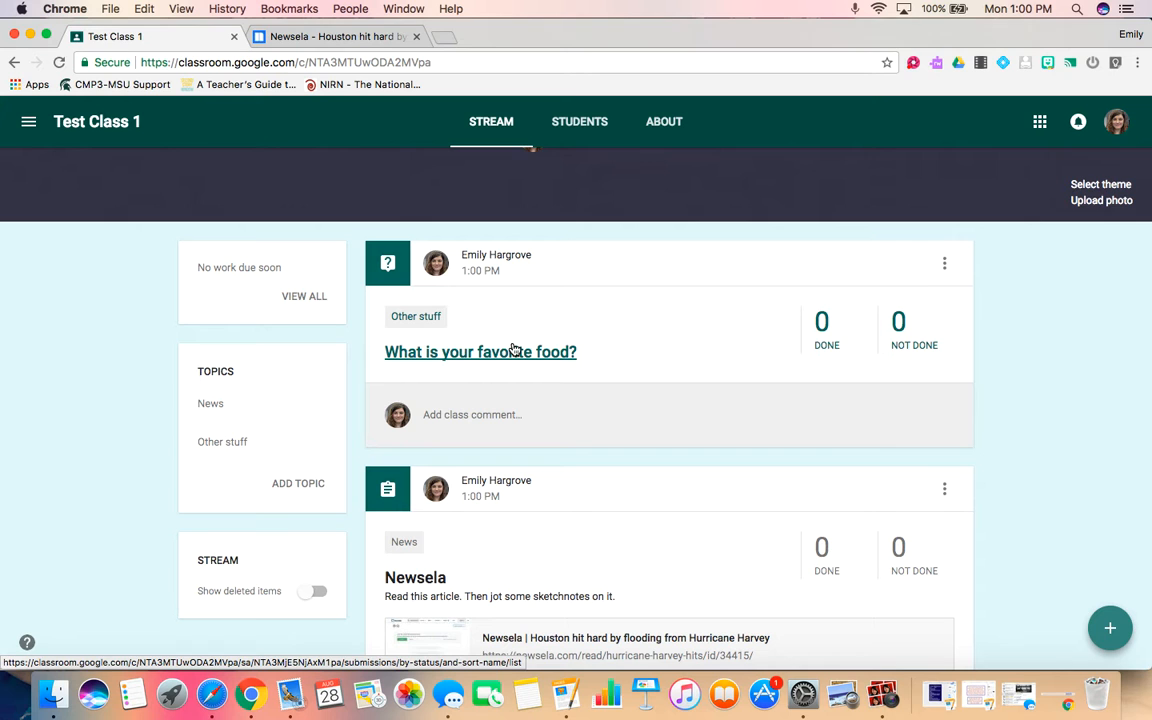
# Filter the stream by the News topic, then by Other stuff, and return to the full stream.
pyautogui.click(210, 406)
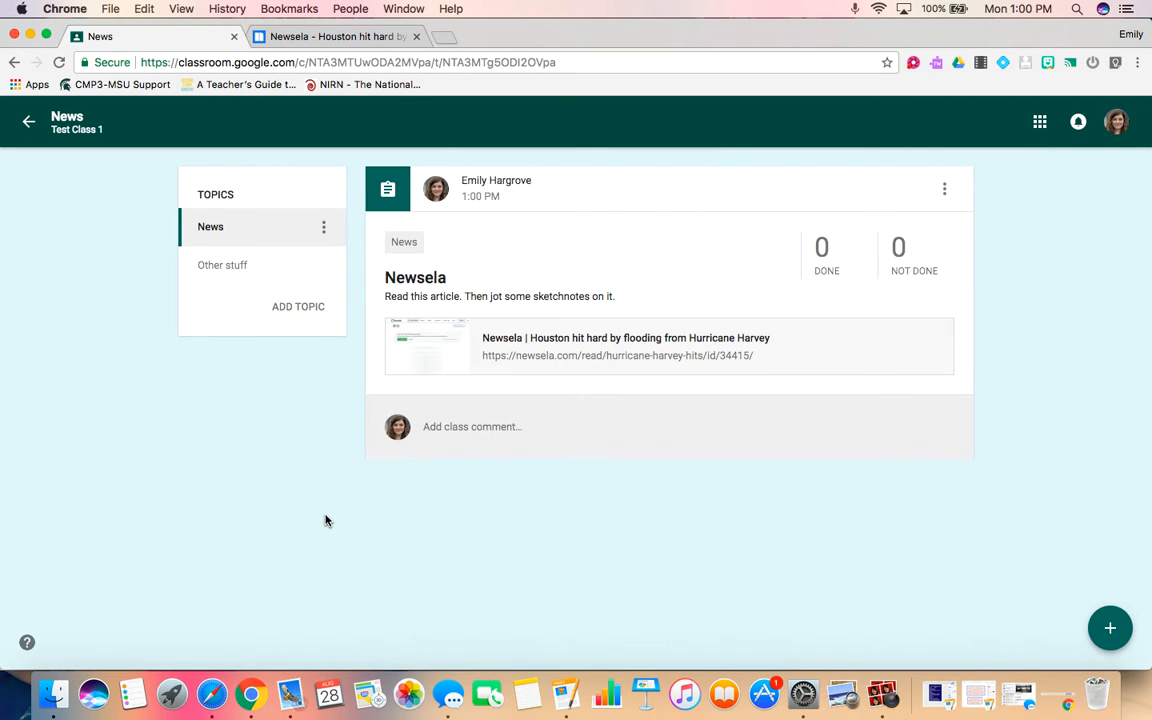
pyautogui.click(222, 266)
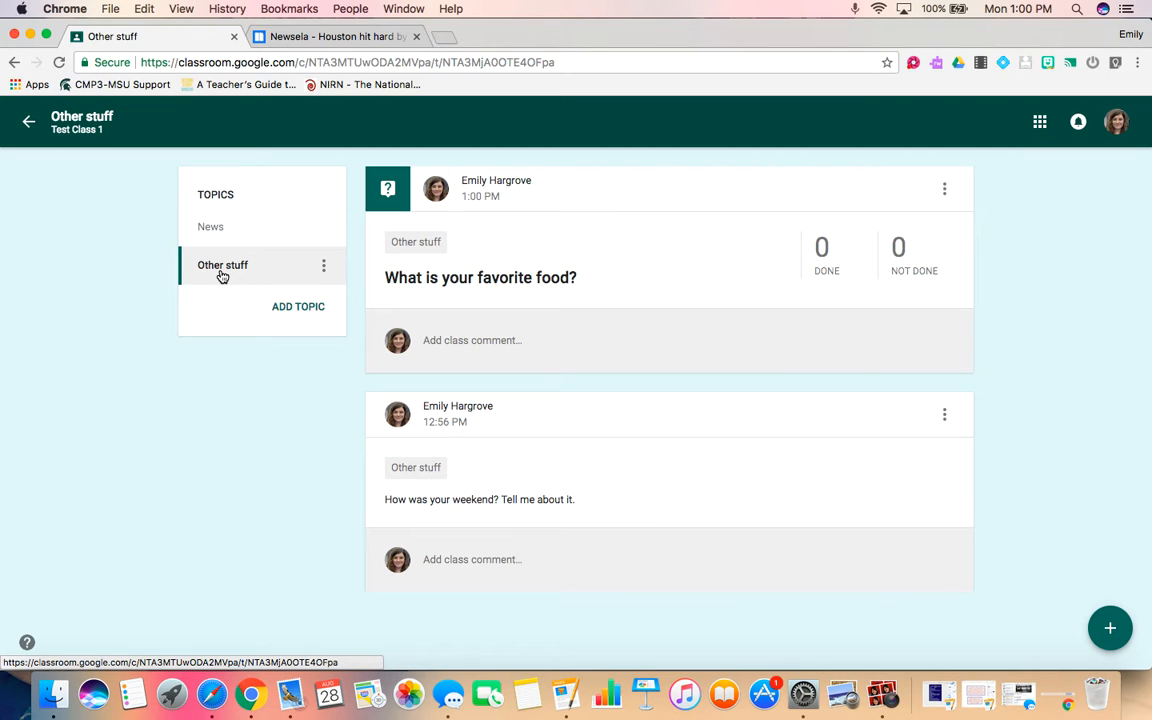
pyautogui.click(29, 125)
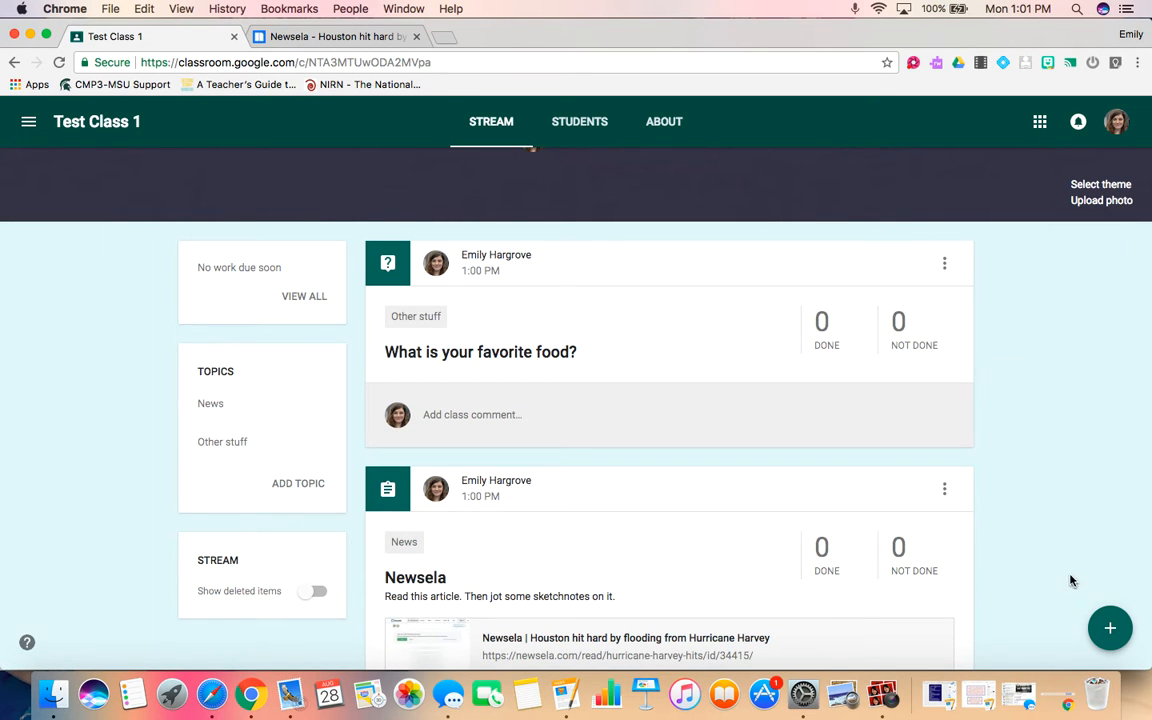
# Reuse the Newsela assignment post from Test Class 1 and close the new assignment without assigning it.
pyautogui.moveTo(1123, 644)
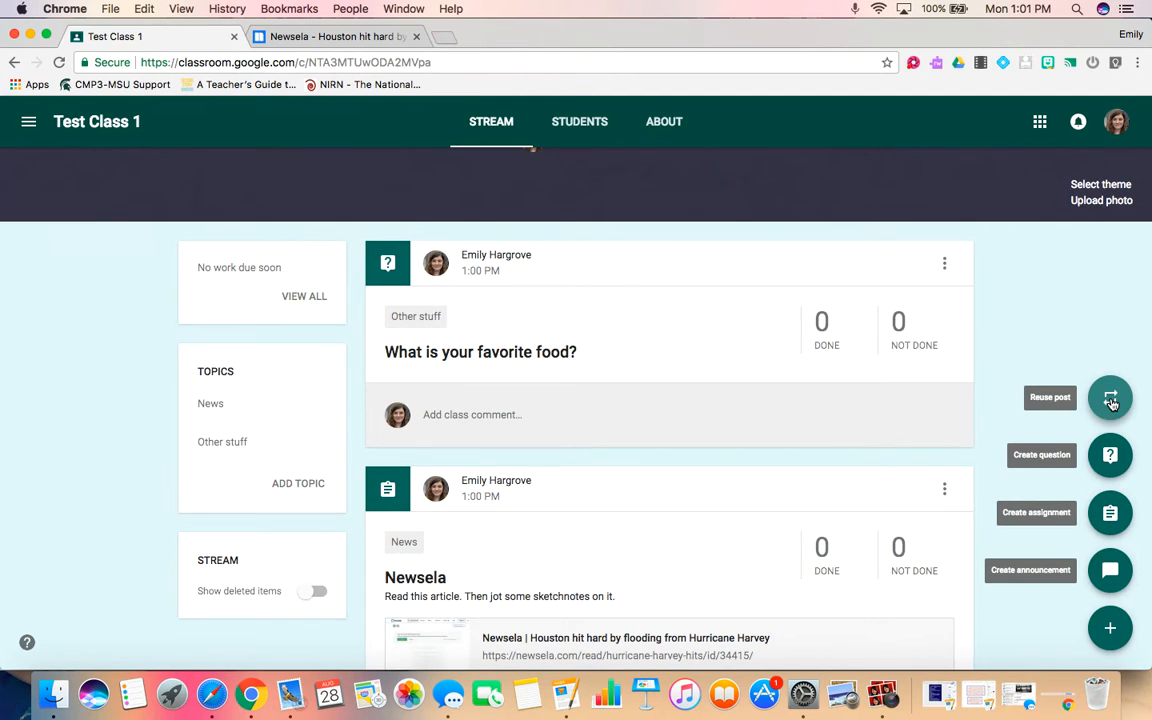
pyautogui.click(1111, 402)
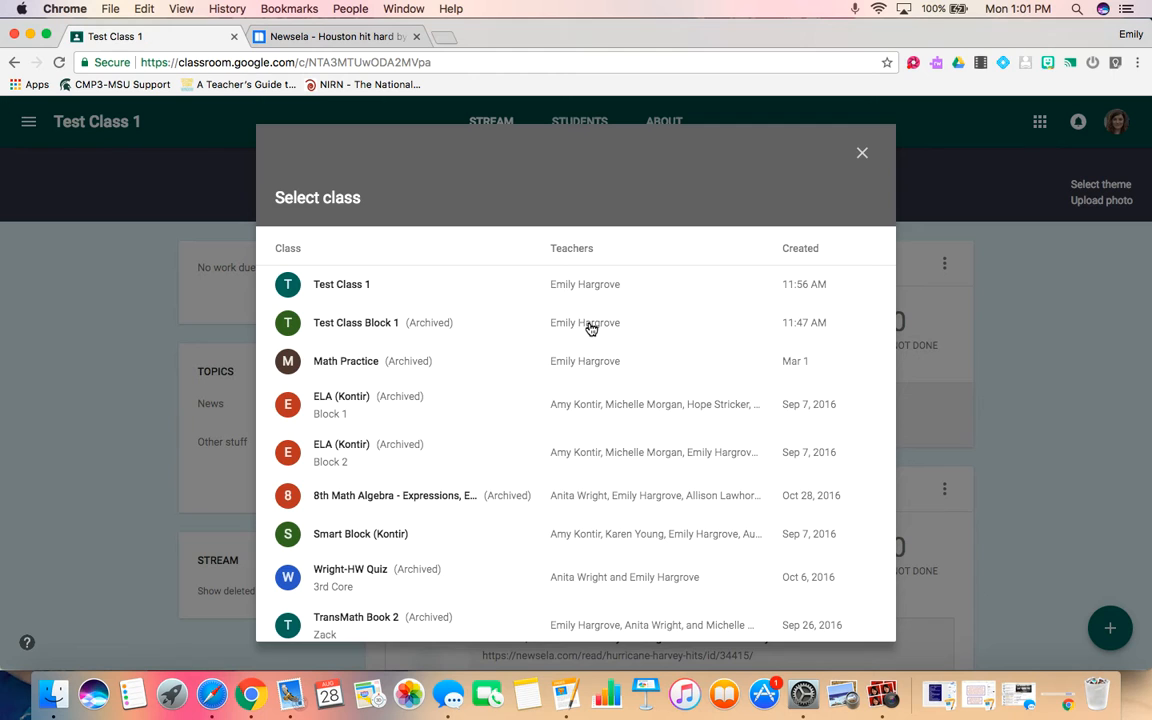
pyautogui.click(596, 290)
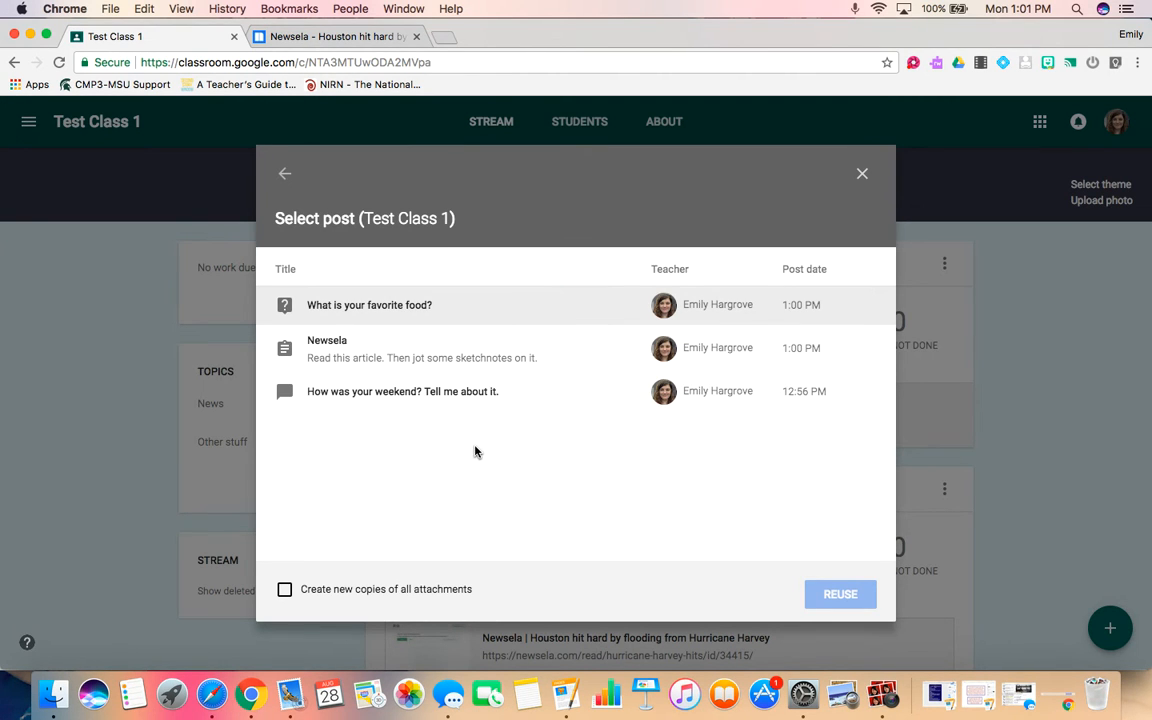
pyautogui.click(487, 361)
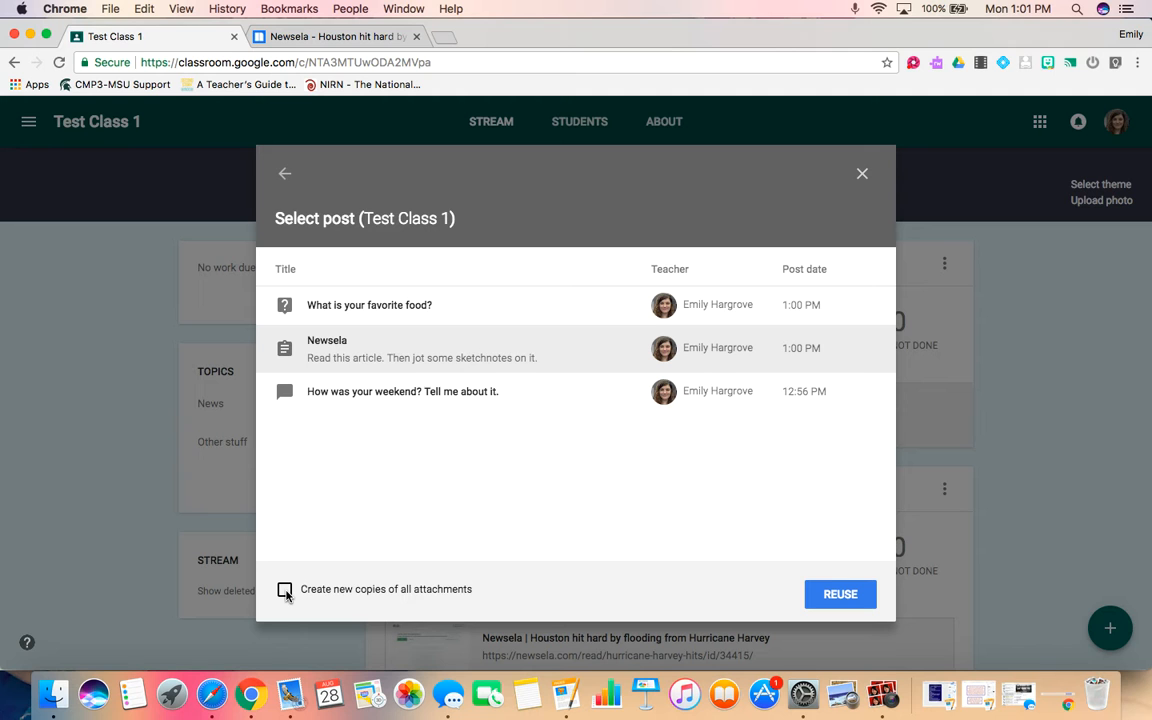
pyautogui.click(836, 600)
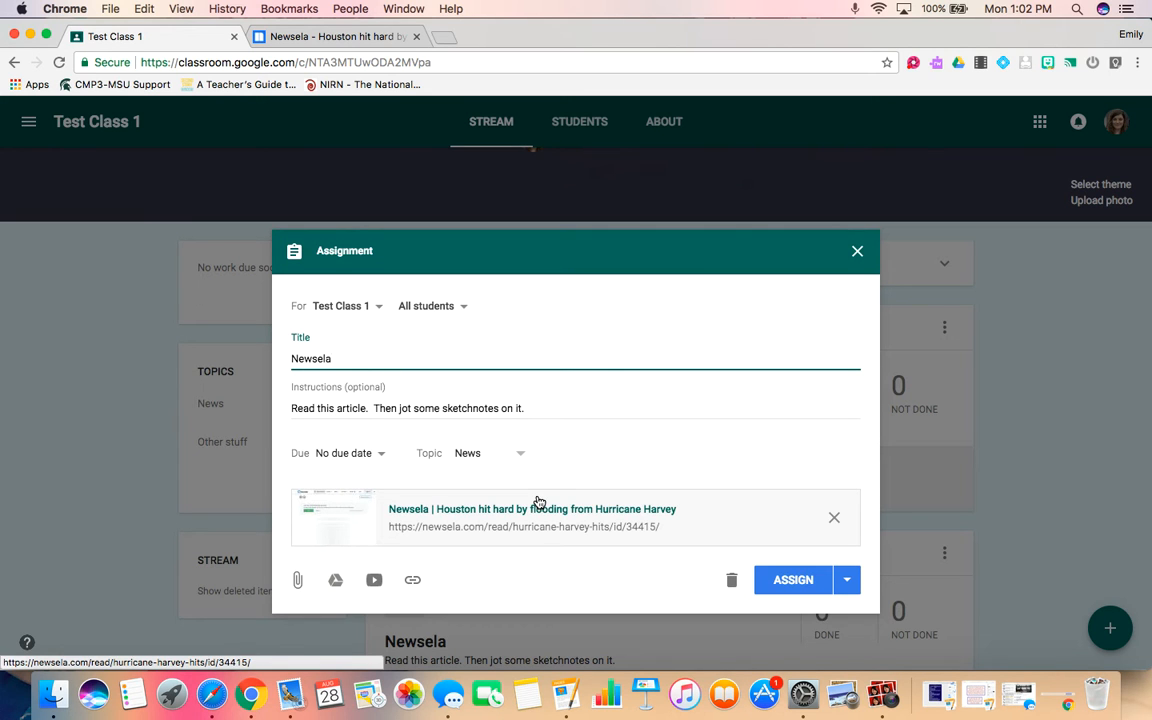
pyautogui.click(858, 251)
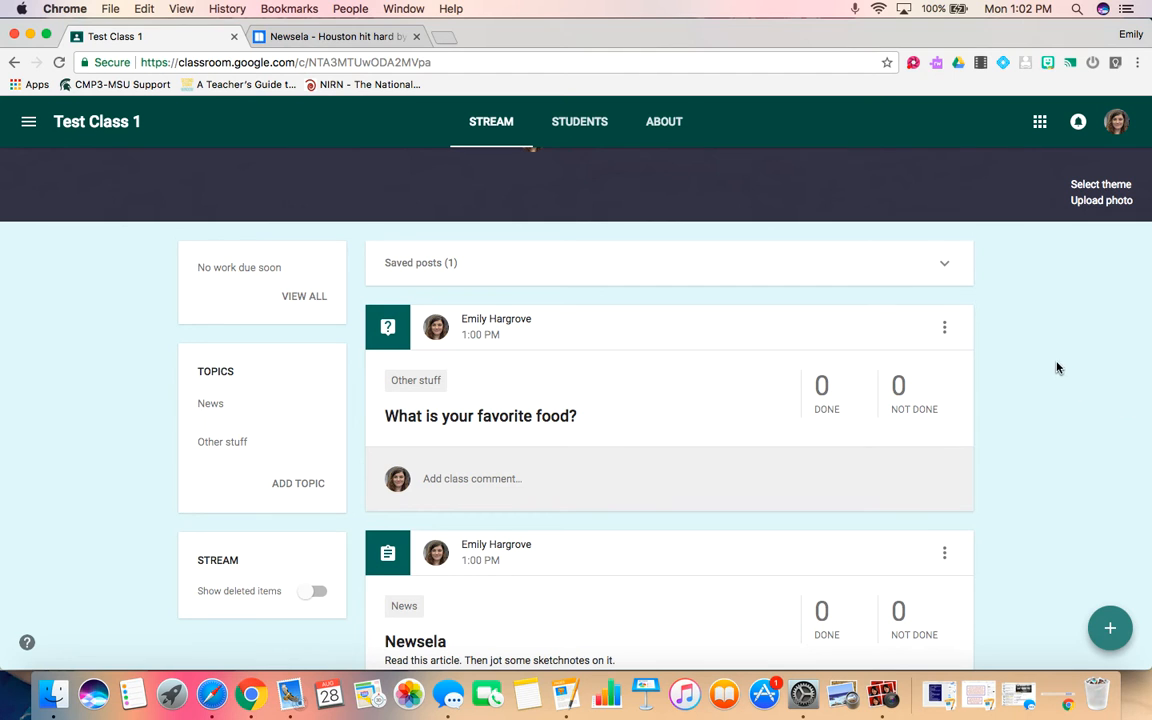
# Open the saved Newsela draft, cancel out of it, and delete the draft.
pyautogui.click(949, 263)
pyautogui.click(722, 360)
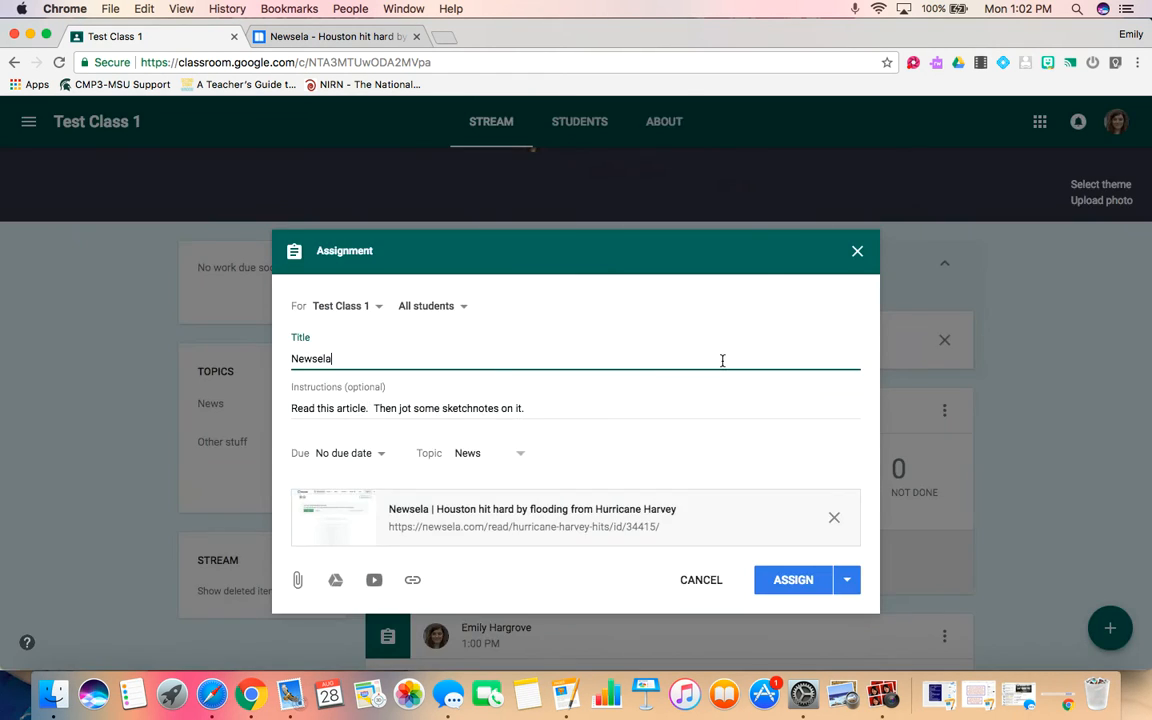
pyautogui.click(697, 581)
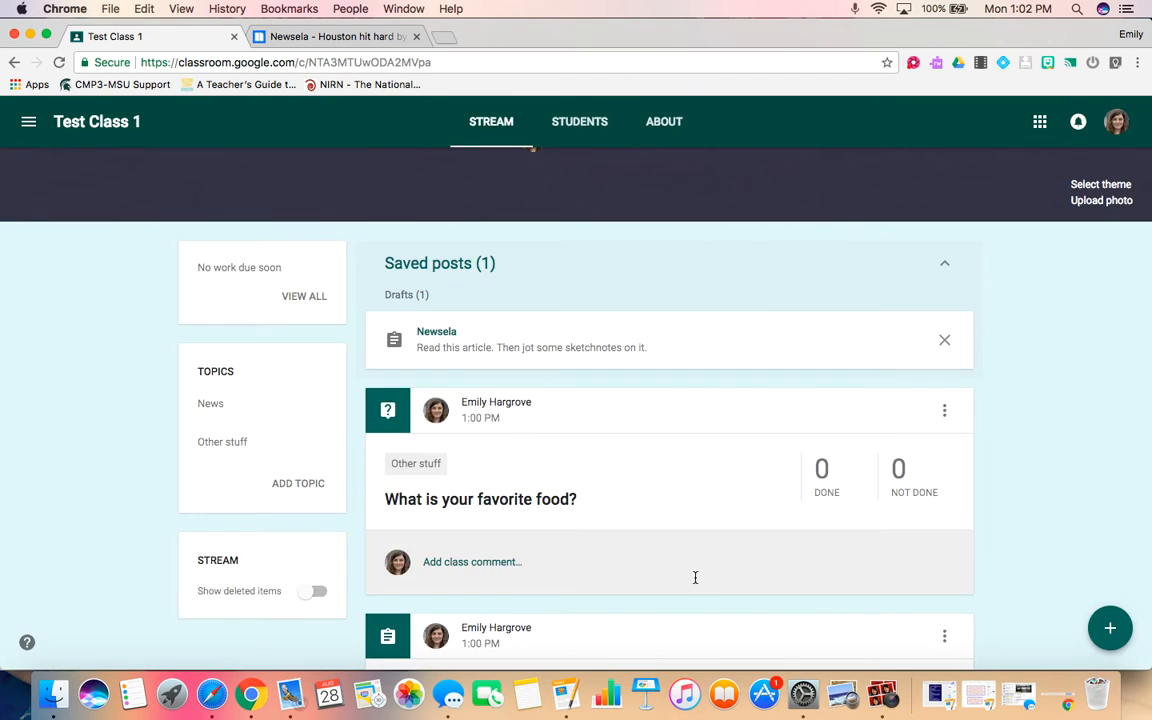
pyautogui.click(946, 341)
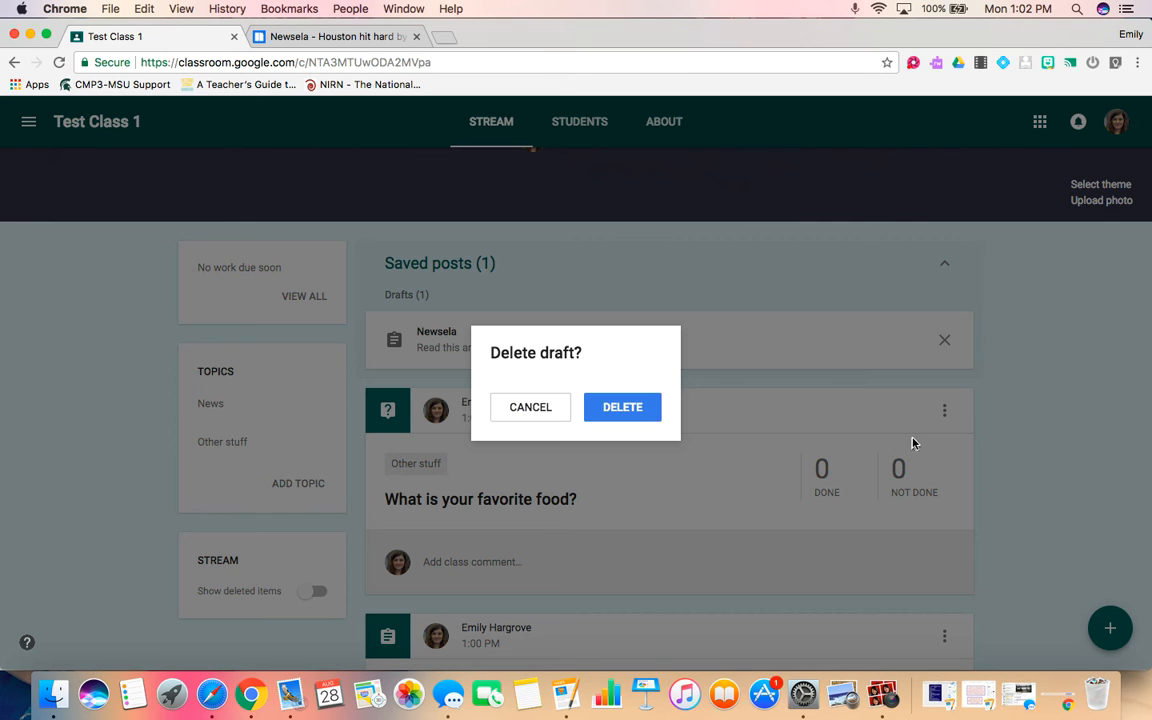
pyautogui.click(607, 417)
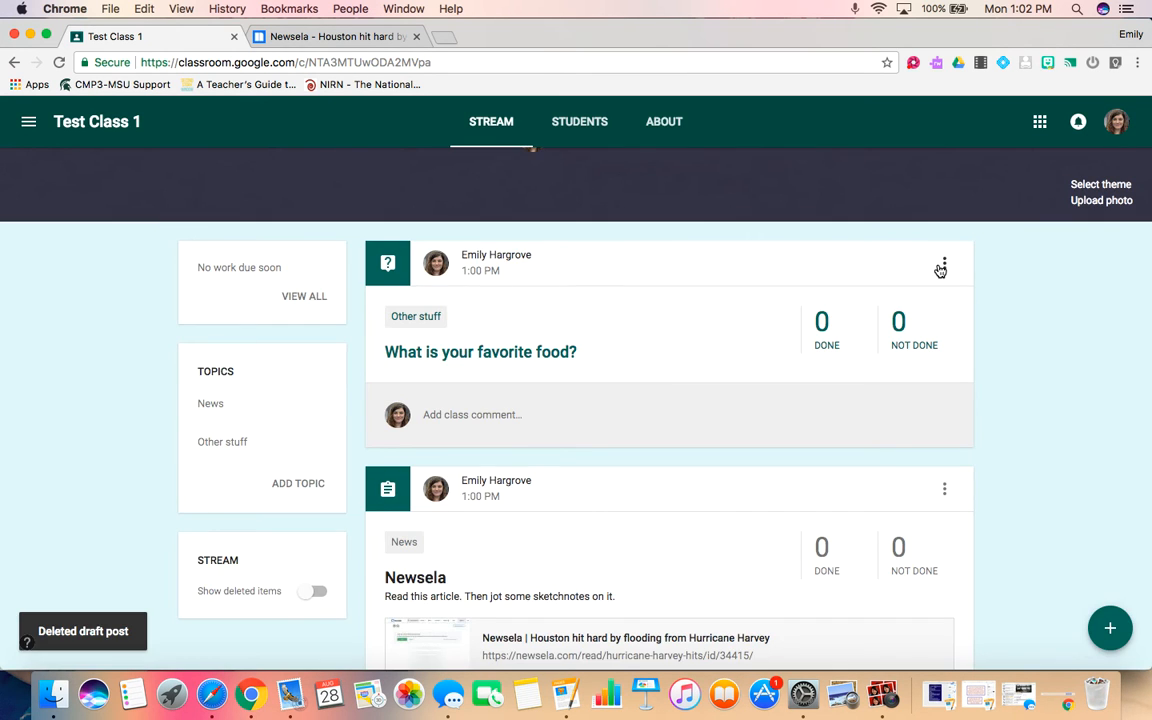